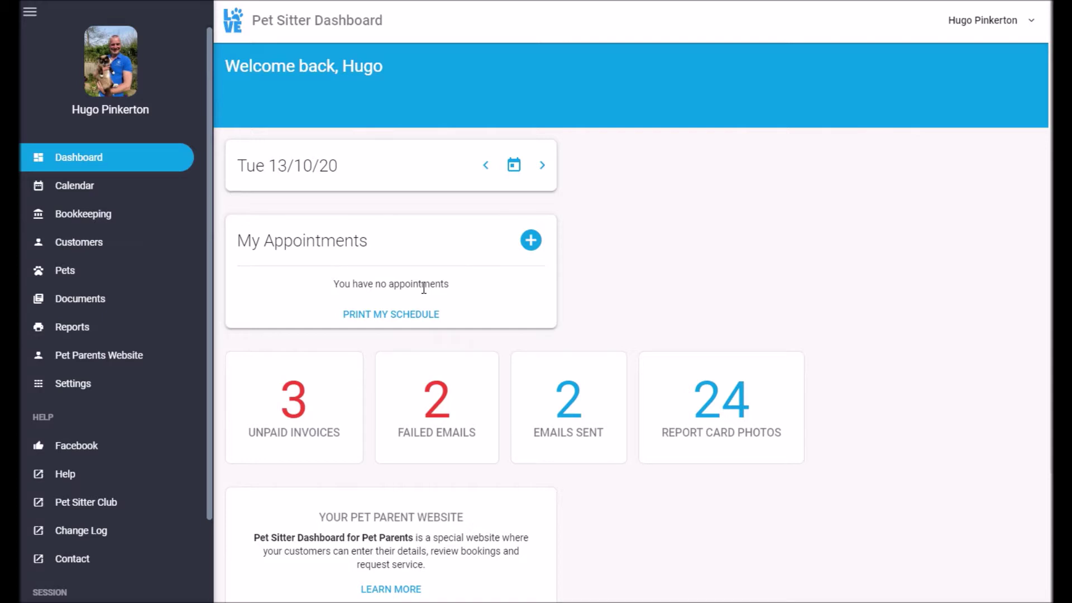
Start a new booking for the customer with the 30 Min. Dog Walk for Puddles.
left_click(530, 242)
left_click(403, 228)
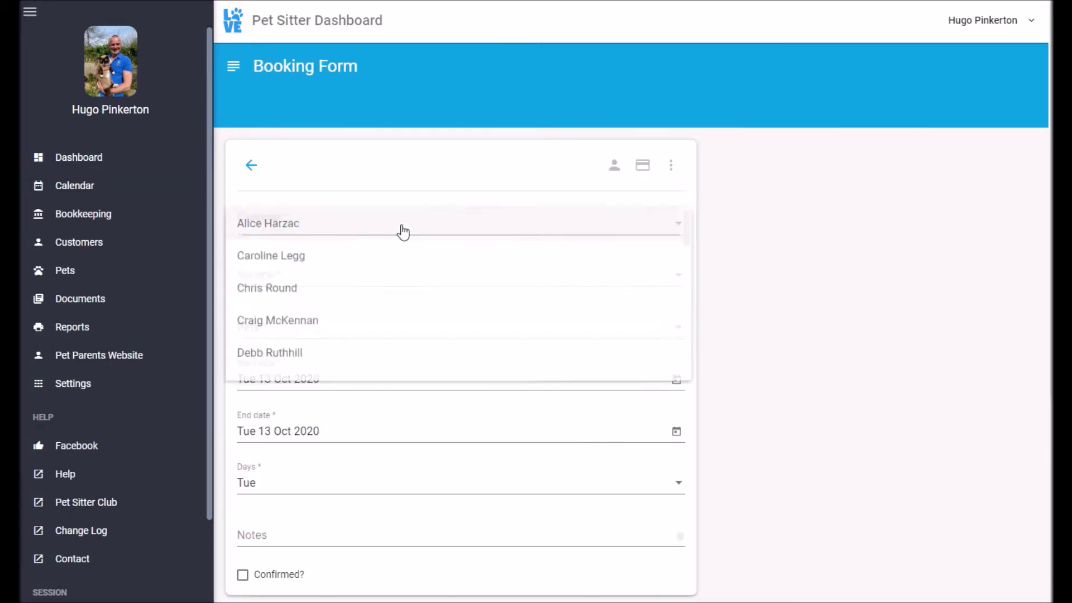
left_click(392, 319)
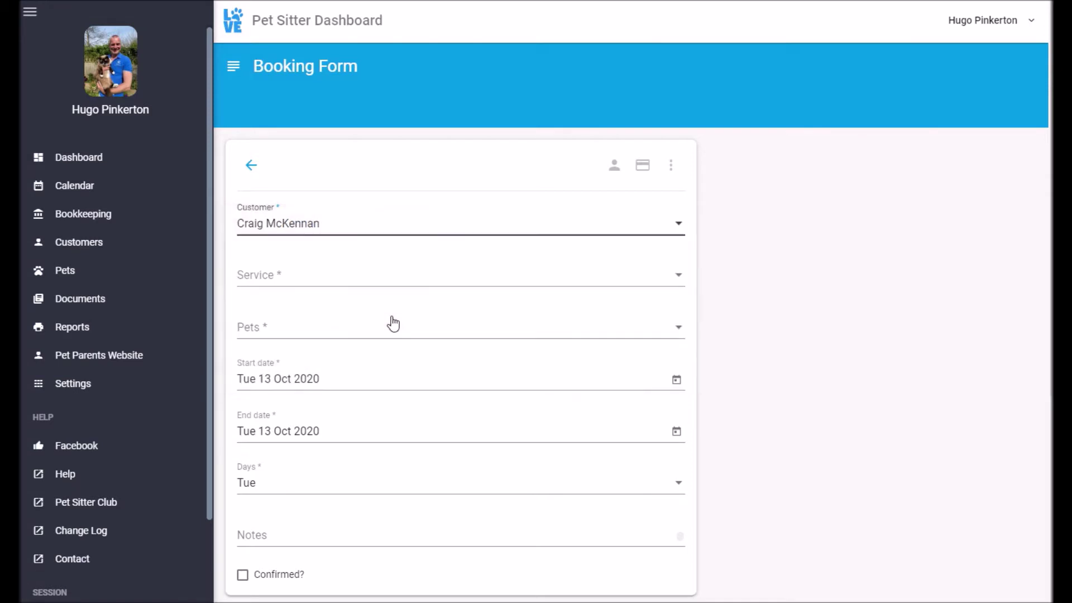
left_click(319, 283)
left_click(314, 284)
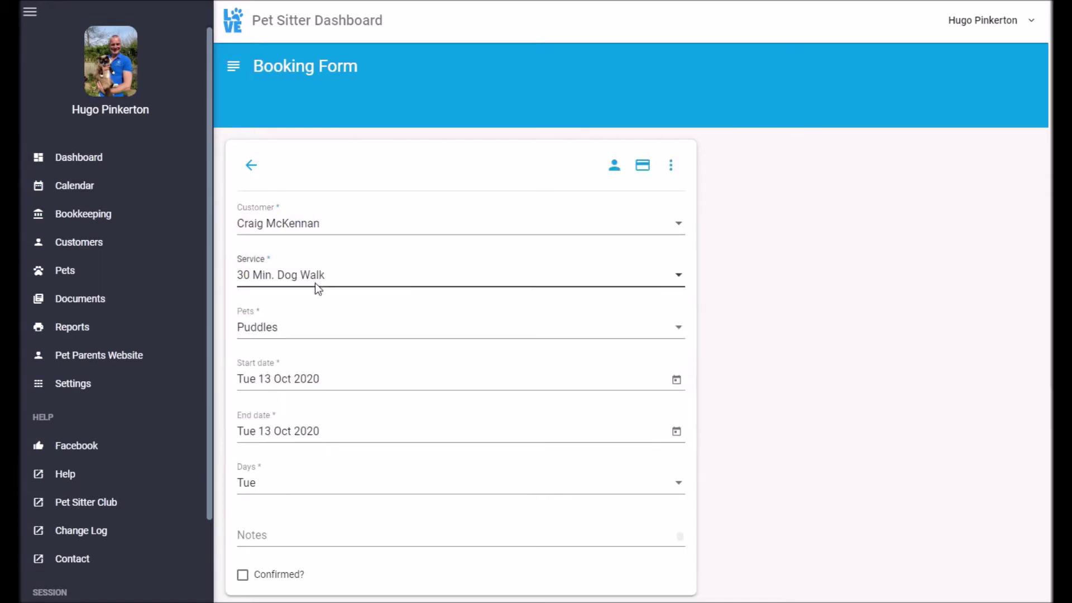
left_click(329, 335)
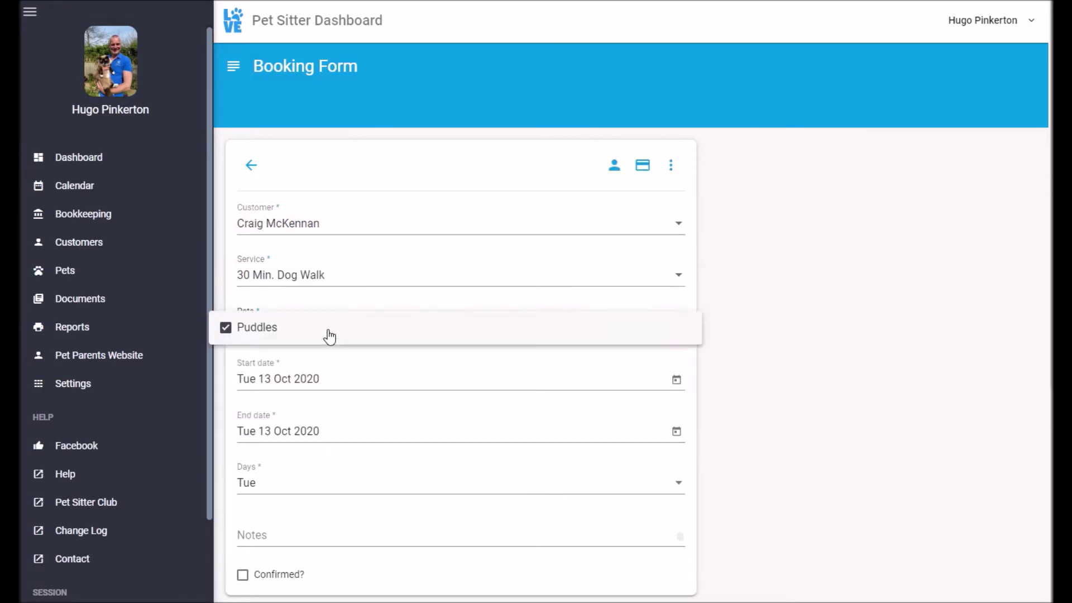
left_click(367, 385)
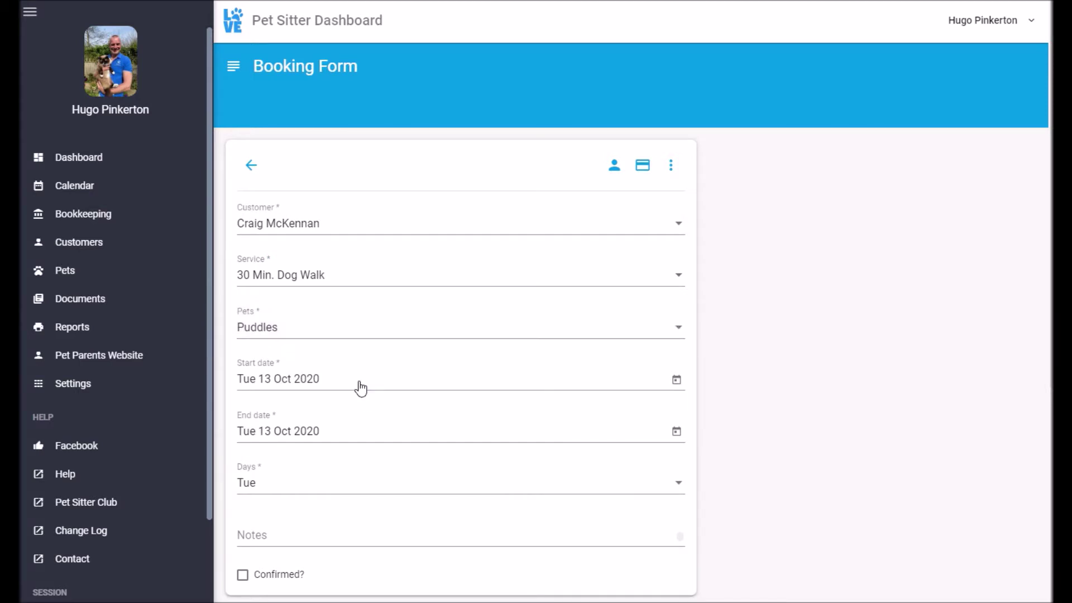
End the booking on 20 Oct 2020 and keep only Tuesdays and Thursdays as booking days.
left_click(352, 433)
left_click(429, 342)
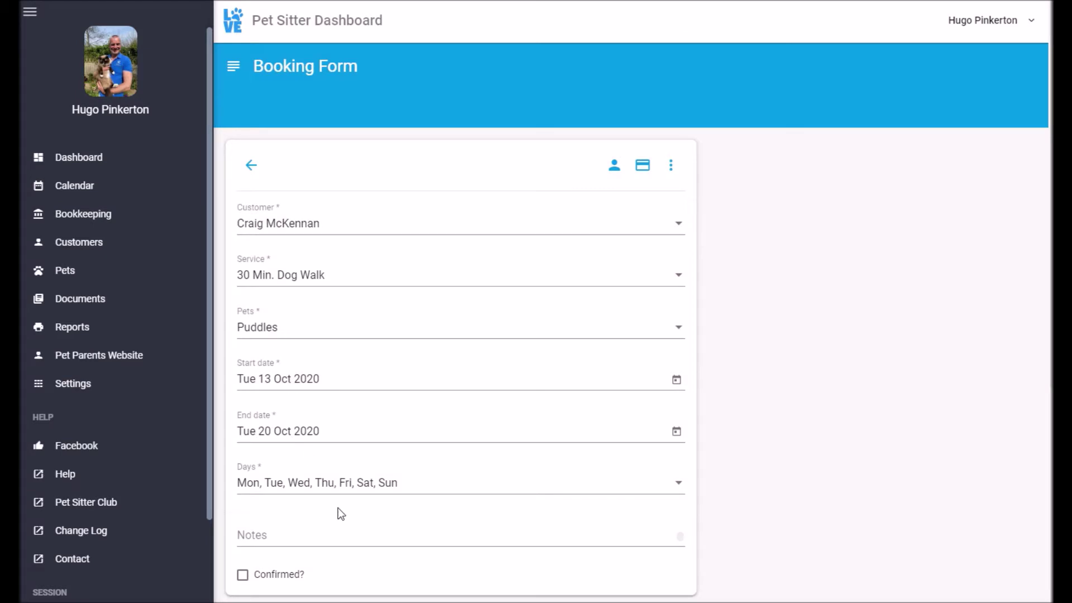
left_click(386, 494)
left_click(262, 329)
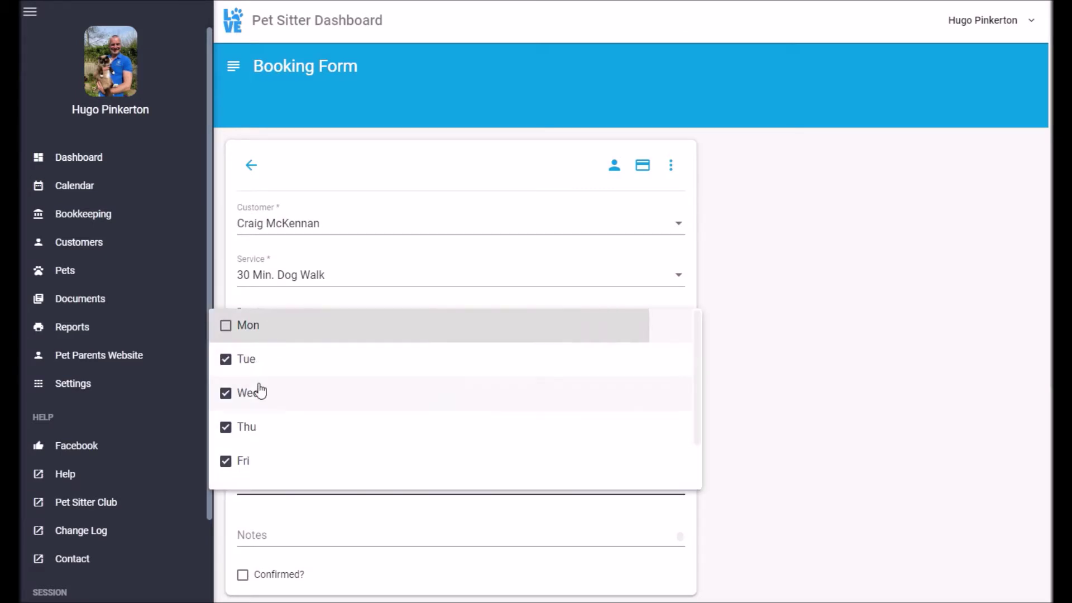
left_click(258, 391)
left_click(252, 468)
scroll(252, 468, "down", 1)
left_click(277, 441)
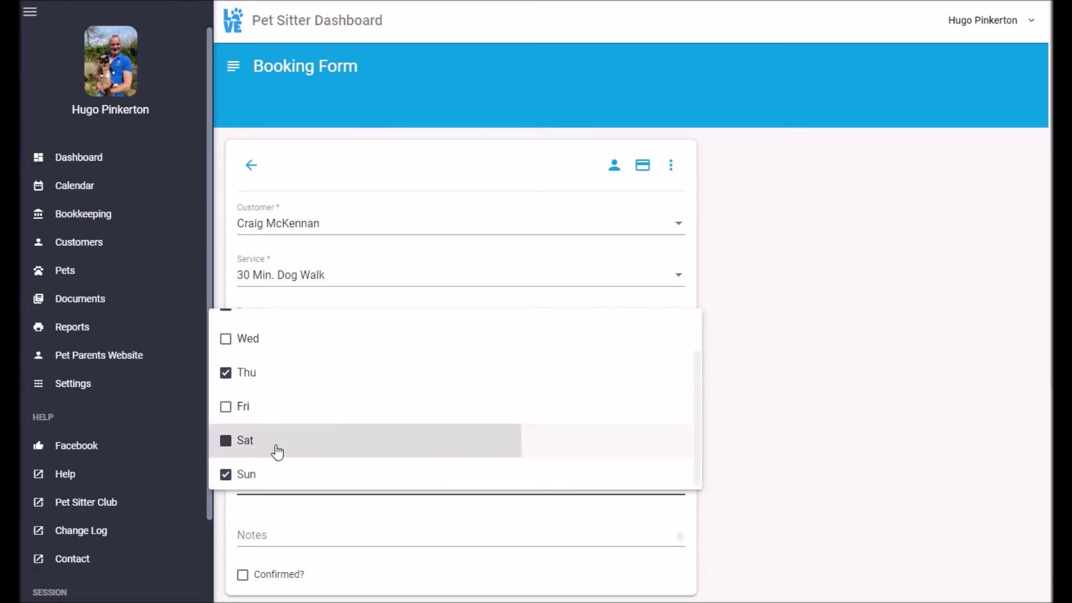
left_click(289, 475)
left_click(860, 436)
scroll(799, 430, "down", 5)
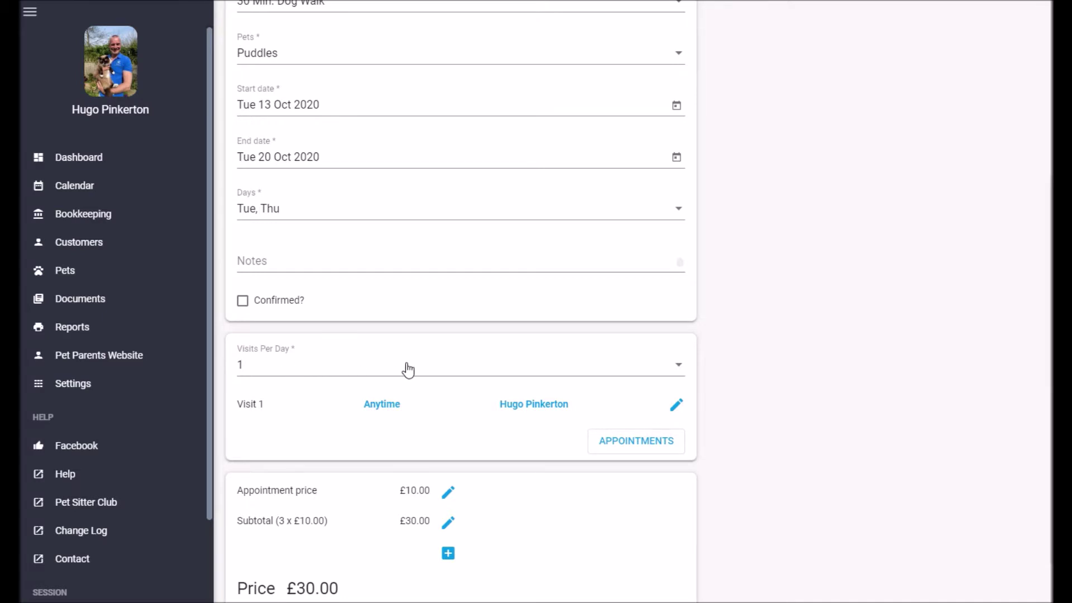
Set Visit 1 to the Lunchtime slot and review the resulting 13, 15 and 20 Oct appointments.
left_click(385, 413)
left_click(514, 251)
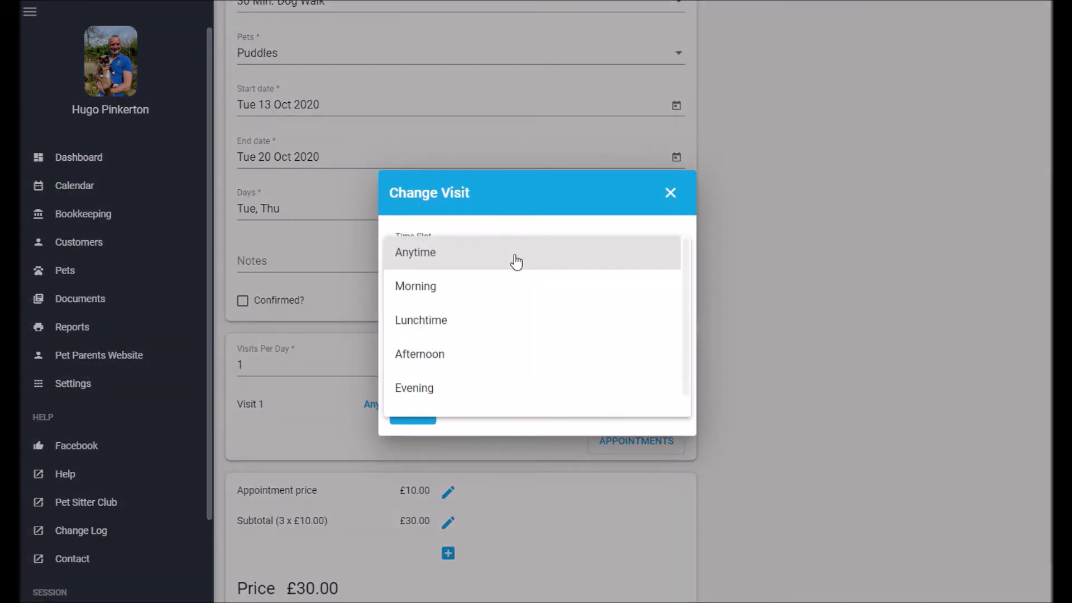
left_click(504, 323)
left_click(416, 414)
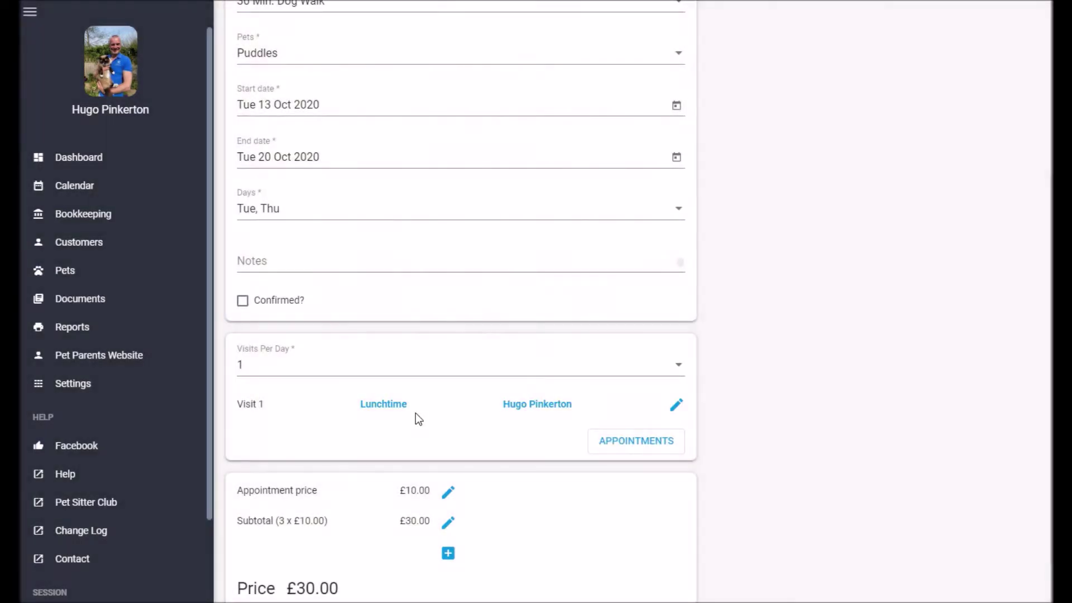
scroll(410, 416, "down", 1)
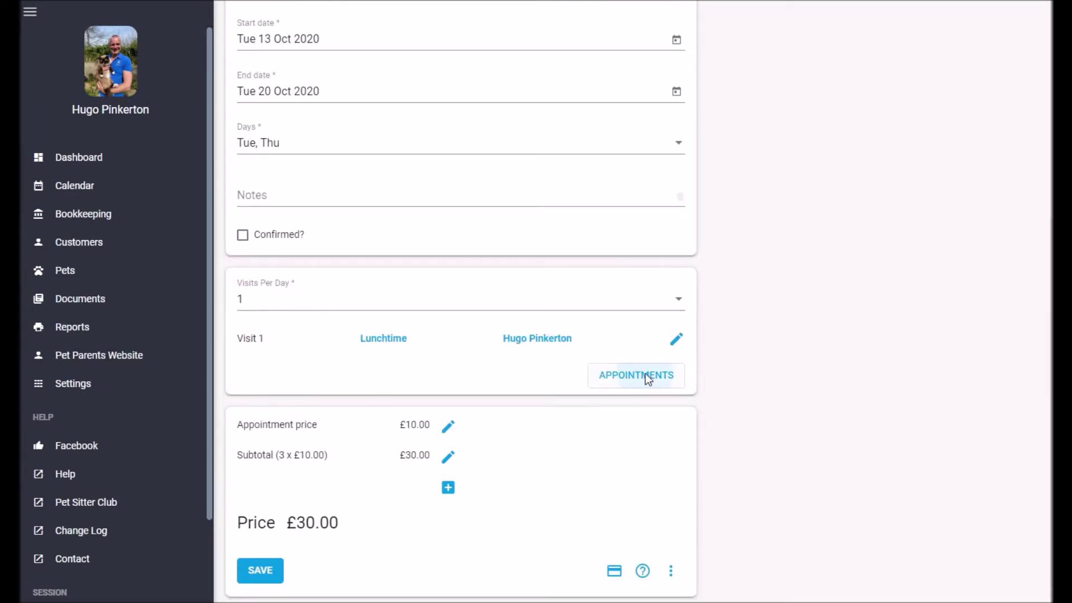
left_click(642, 374)
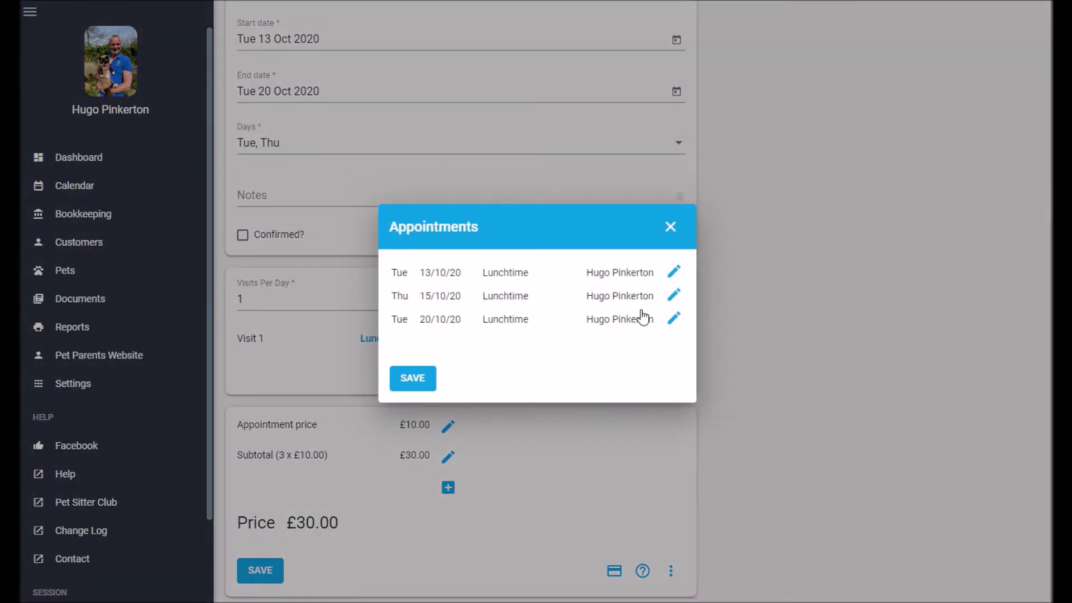
left_click(672, 229)
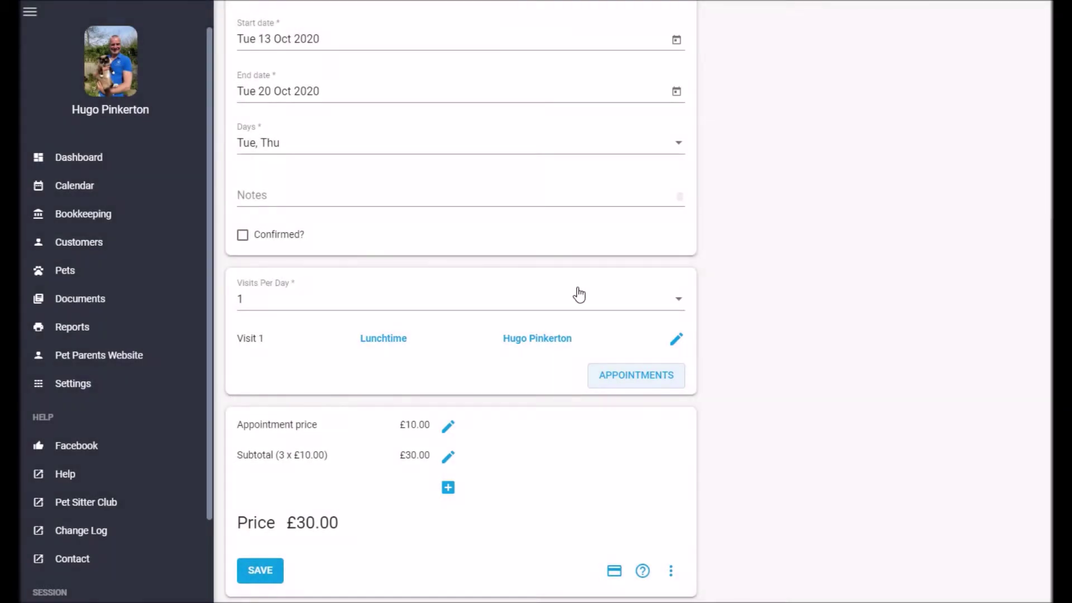
Raise the per-appointment price from £10.00 to £13.00.
left_click(448, 427)
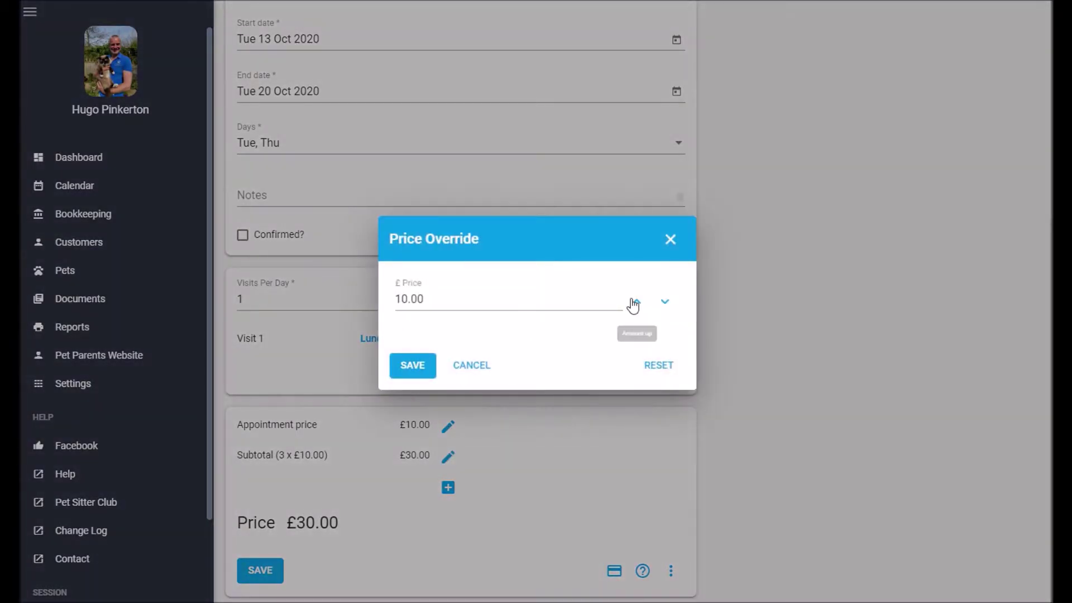
left_click(638, 304)
left_click(638, 304)
left_click(637, 303)
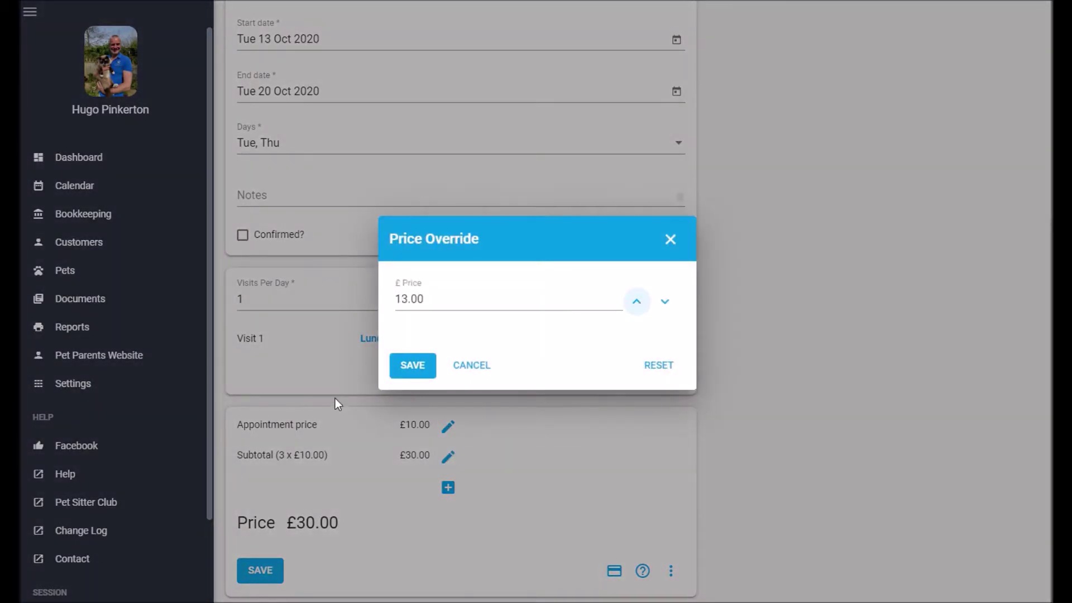
left_click(408, 369)
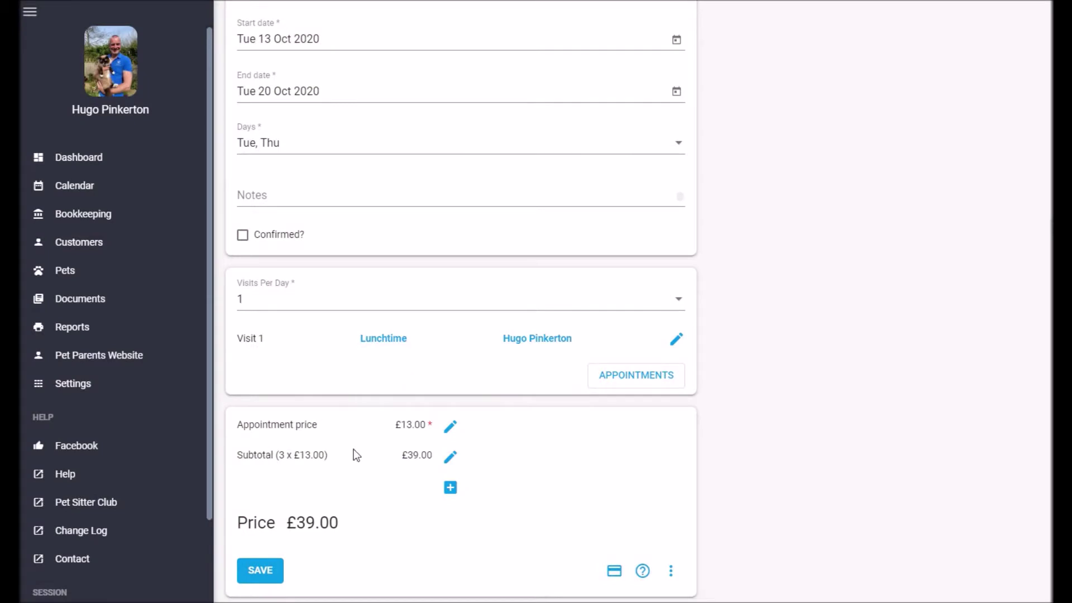
Override the subtotal to £40.00, leave price adjustment unchanged, and save the booking.
left_click(453, 457)
left_click(636, 302)
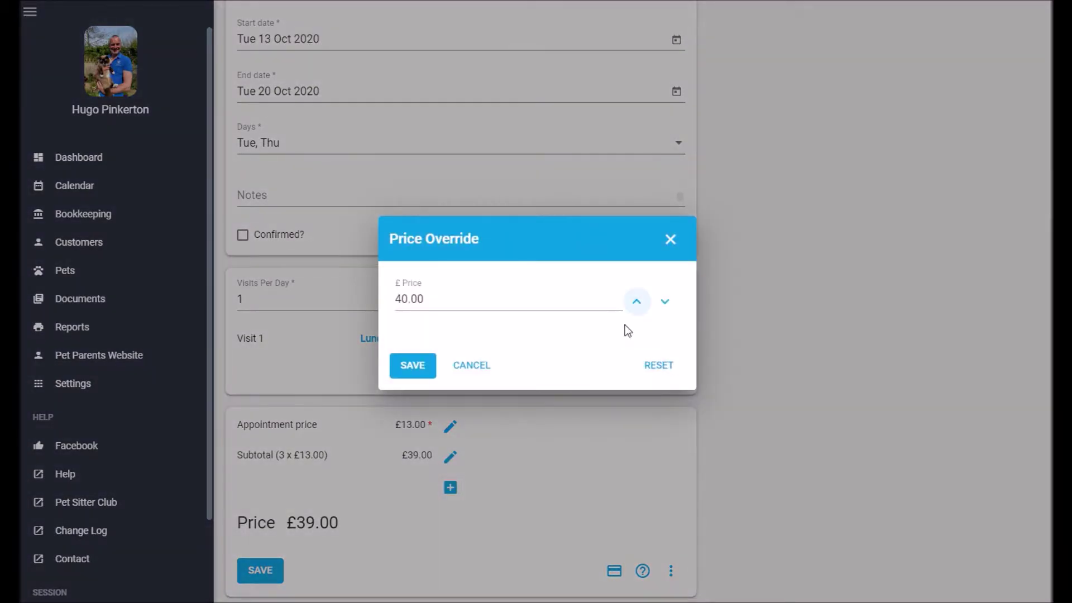
left_click(408, 377)
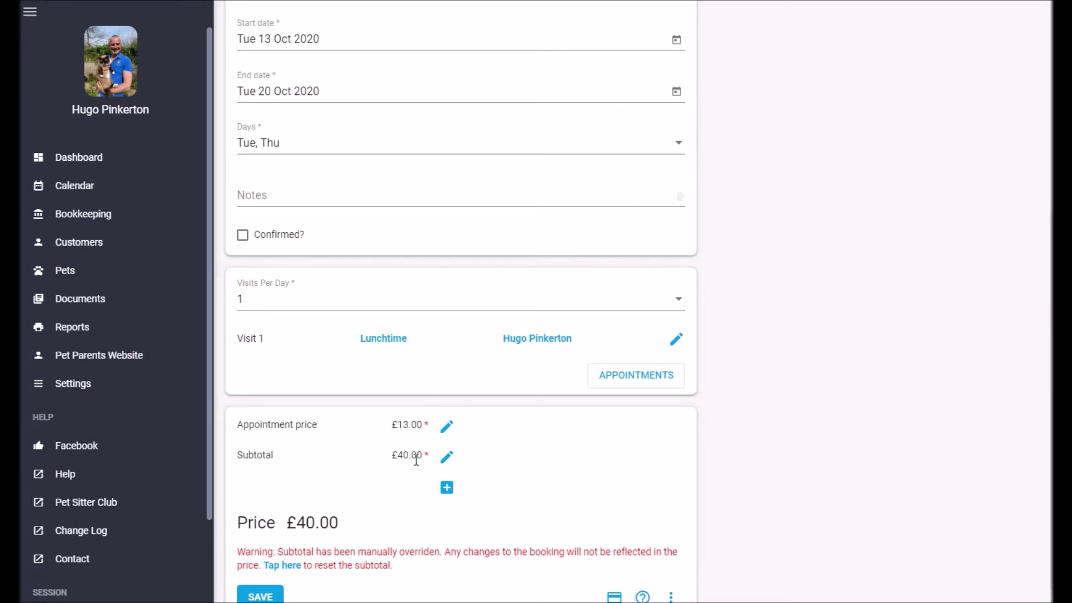
scroll(366, 452, "down", 1)
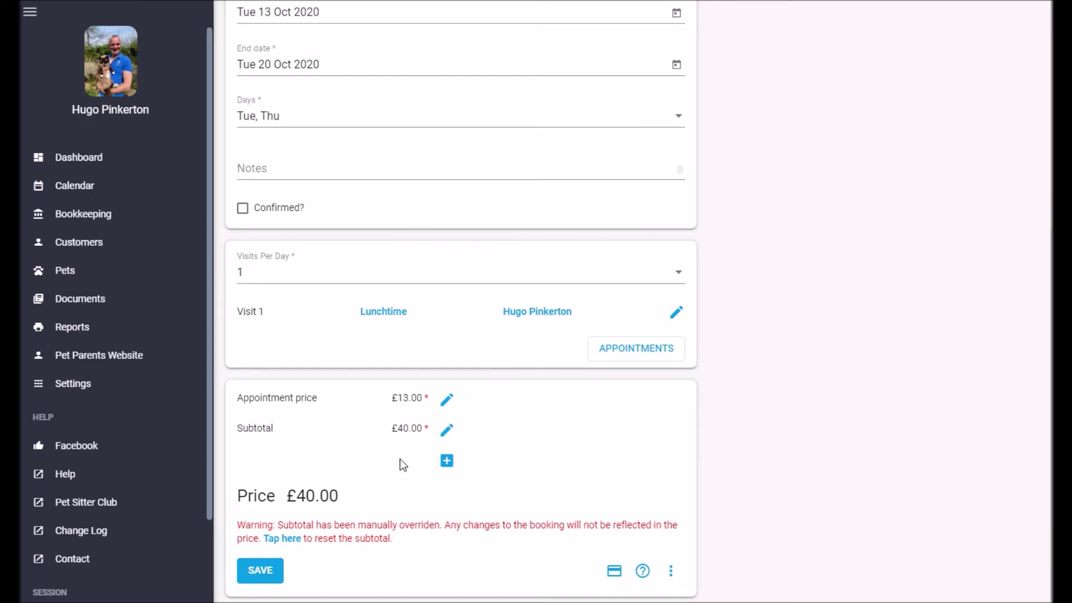
left_click(447, 461)
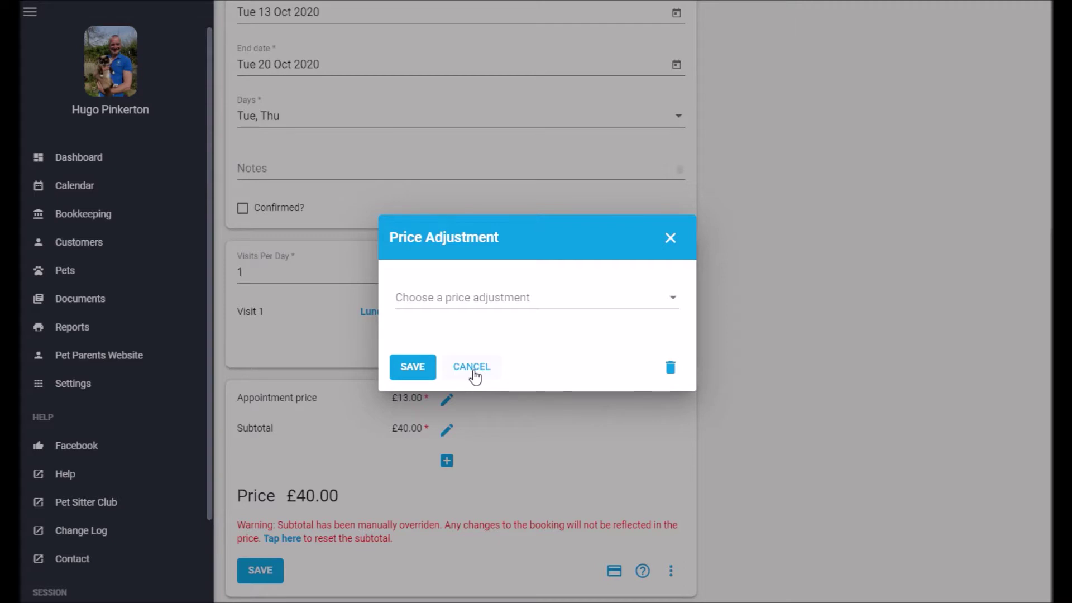
left_click(473, 370)
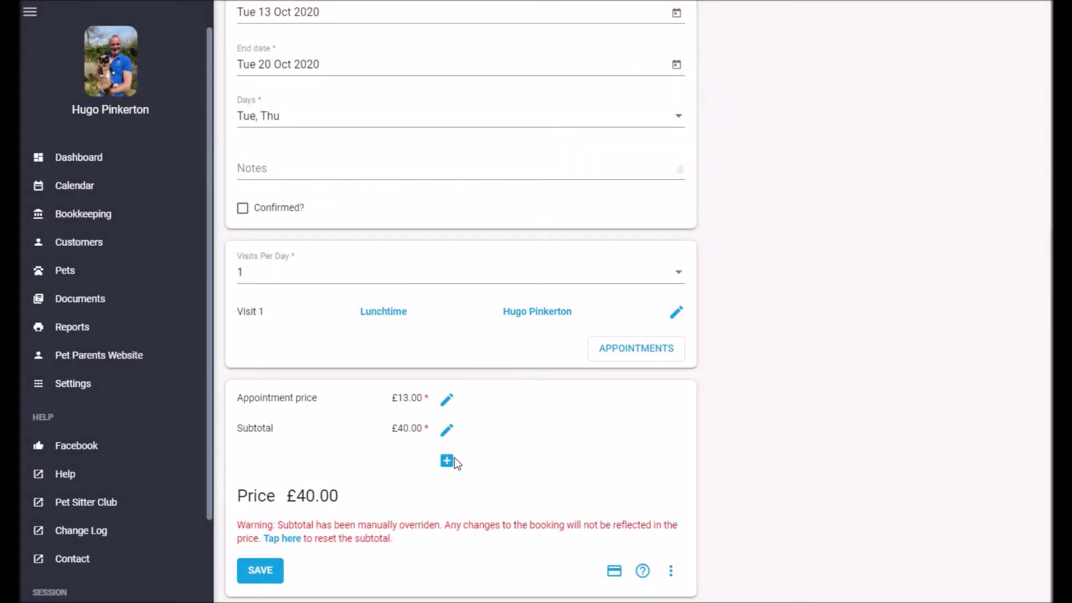
left_click(257, 572)
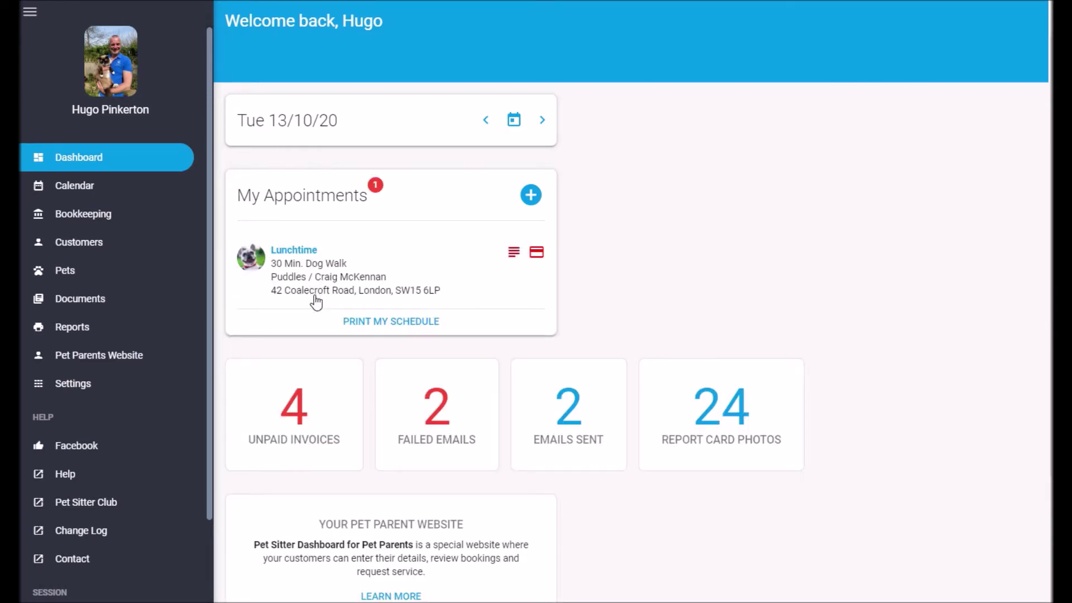
Open the unpaid invoice for Puddles' dog walk from the dashboard appointment.
mouse_move(514, 259)
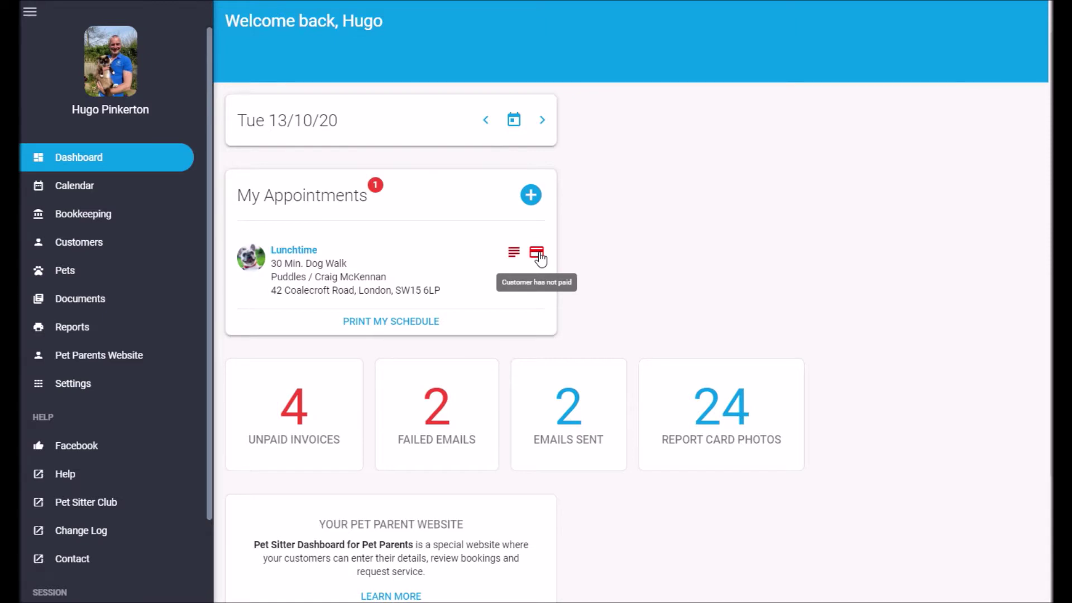
left_click(537, 254)
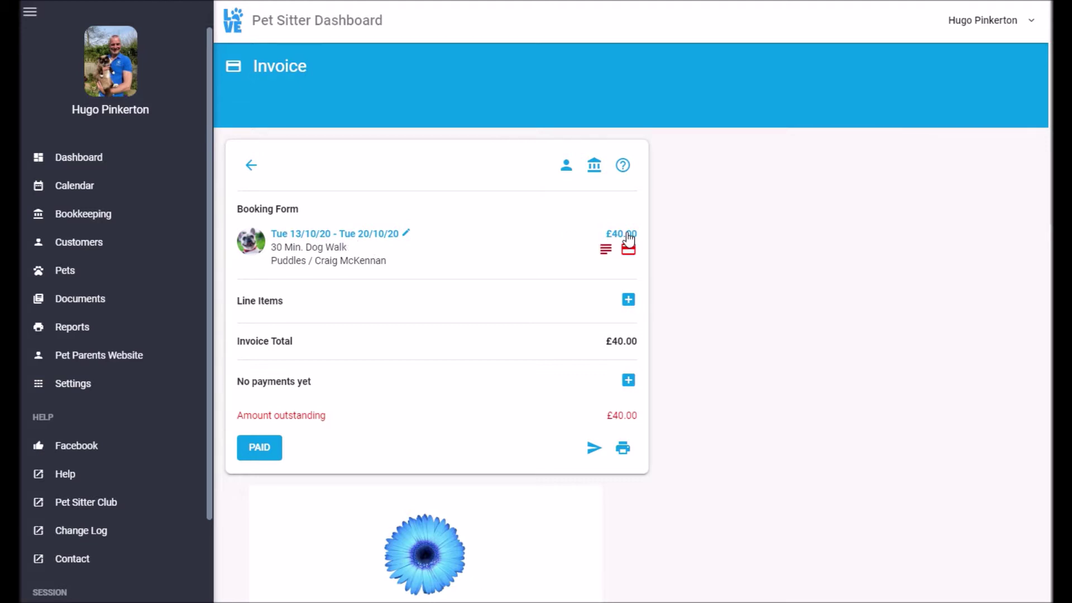
Add a 'Late booking fee' line item of £5.00 to the invoice.
left_click(630, 301)
left_click(424, 241)
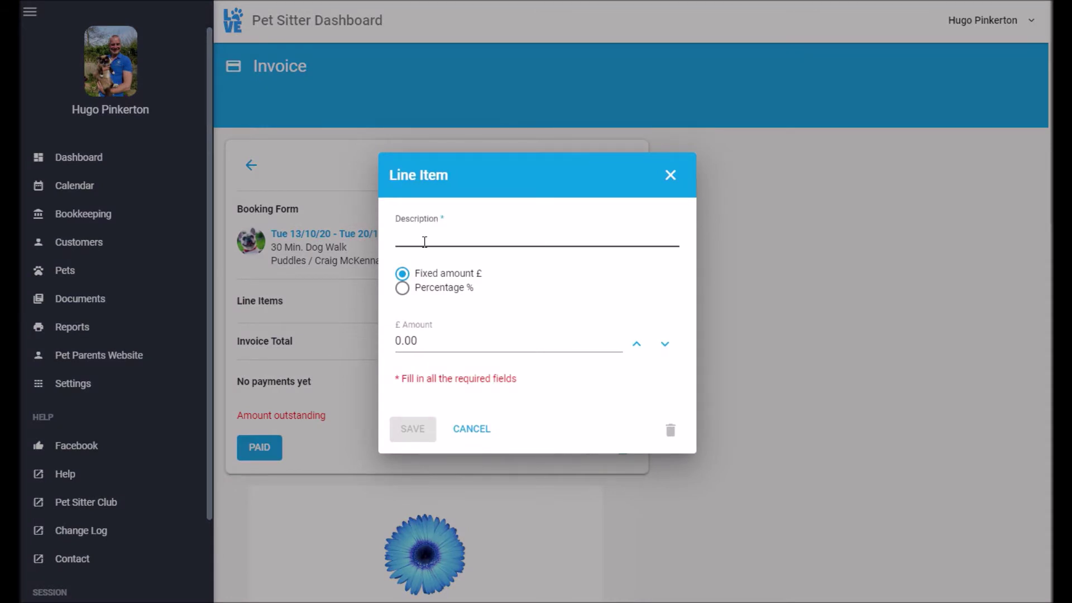
type("Late ")
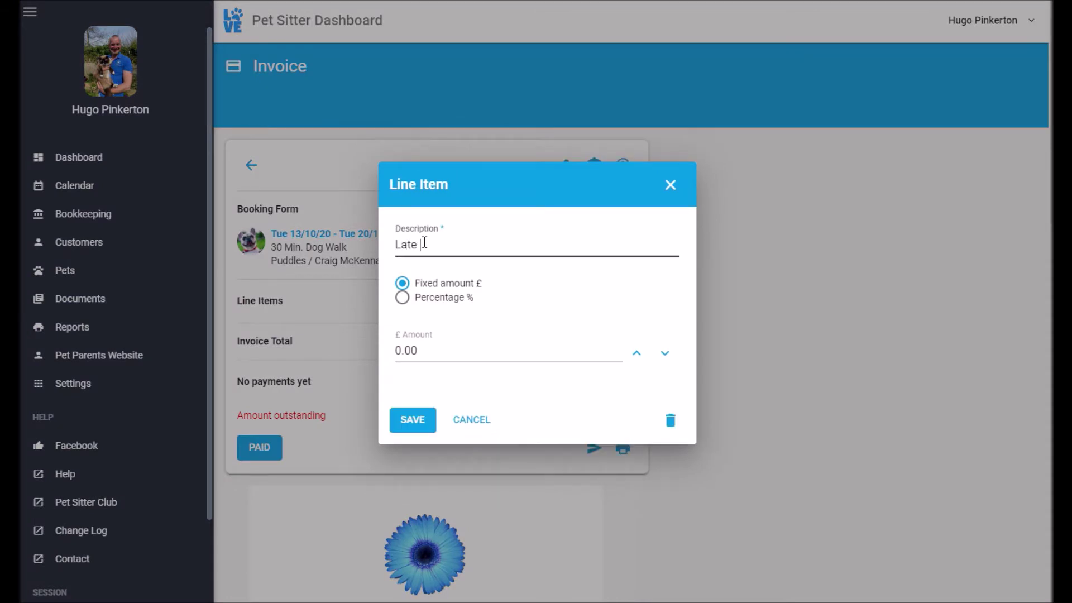
type("booking fee")
left_click(427, 349)
type("5")
left_click(411, 420)
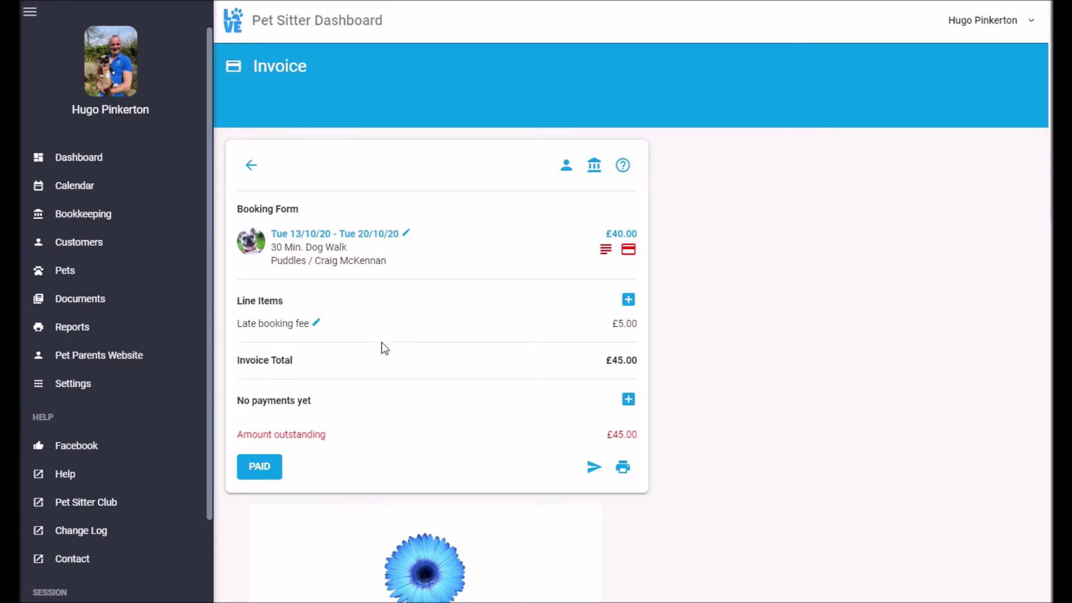
scroll(376, 358, "down", 10)
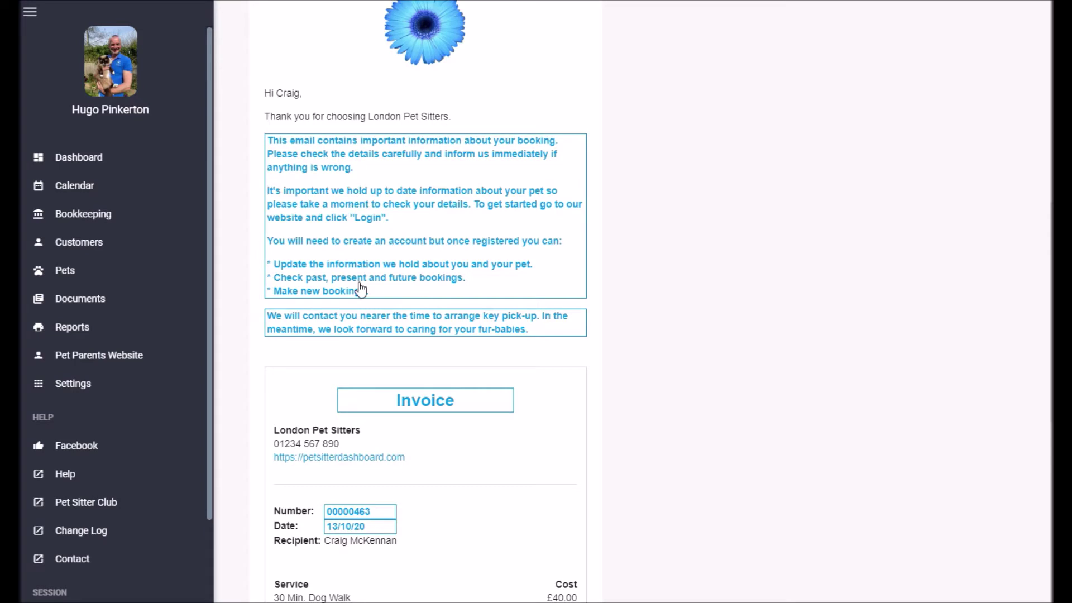
Change the document type from Invoice to Quote, leaving the intro email text unchanged.
left_click(363, 202)
left_click(475, 436)
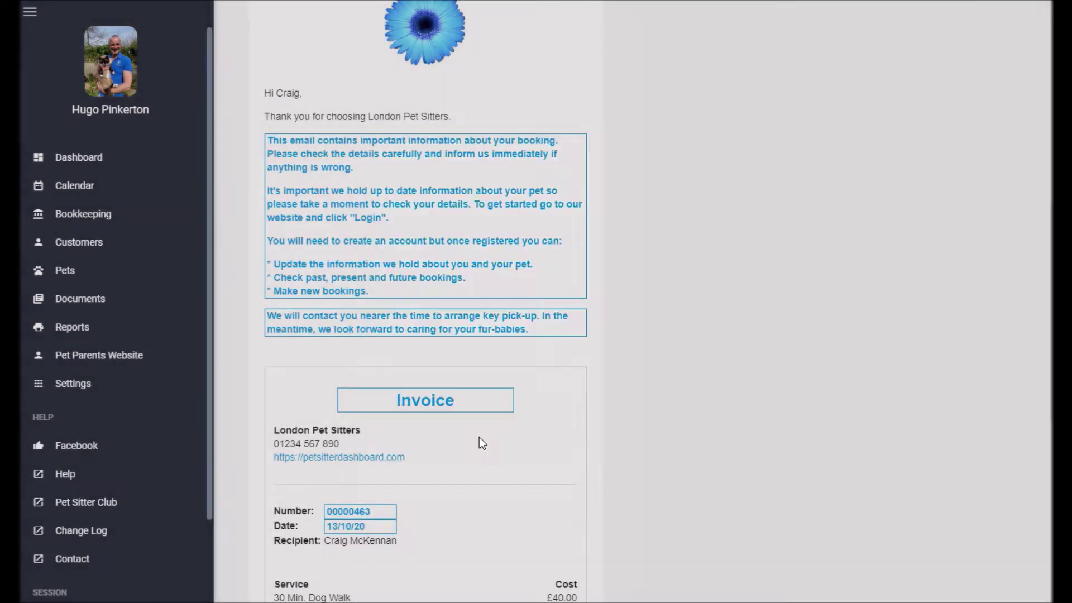
left_click(438, 412)
left_click(450, 304)
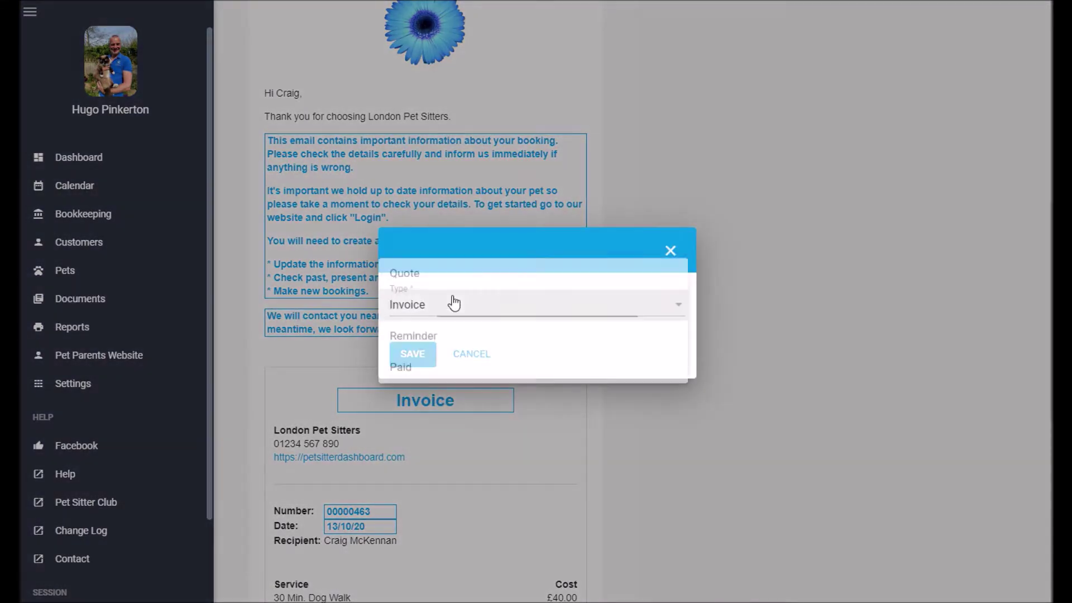
left_click(450, 274)
left_click(417, 356)
scroll(418, 357, "down", 6)
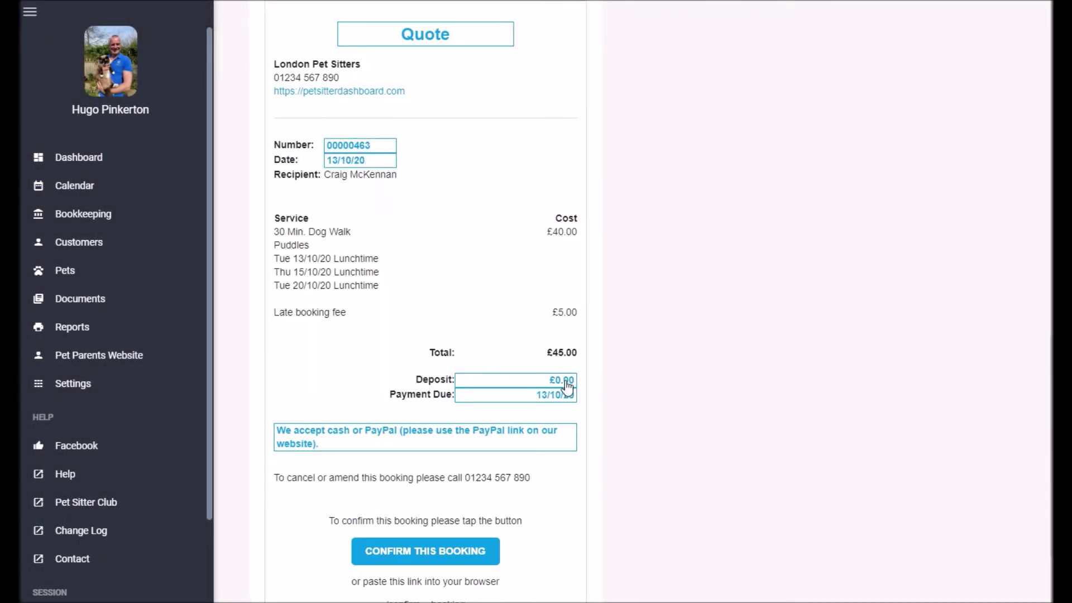
Set the quote's deposit amount to £5.
left_click(509, 379)
left_click_drag(395, 304, 359, 302)
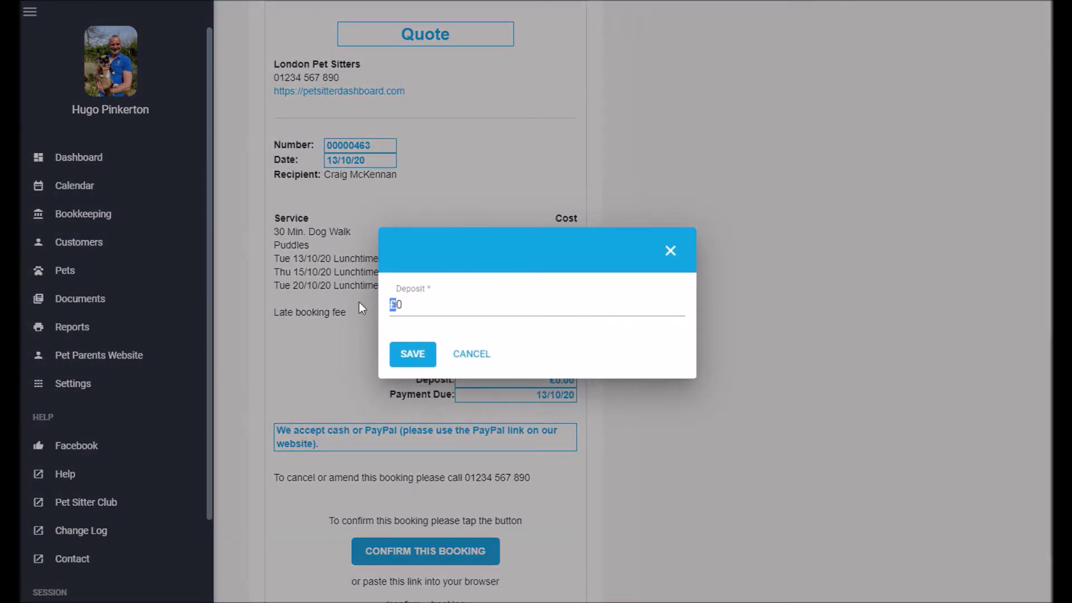
left_click(429, 307)
key("BackSpace")
type("5")
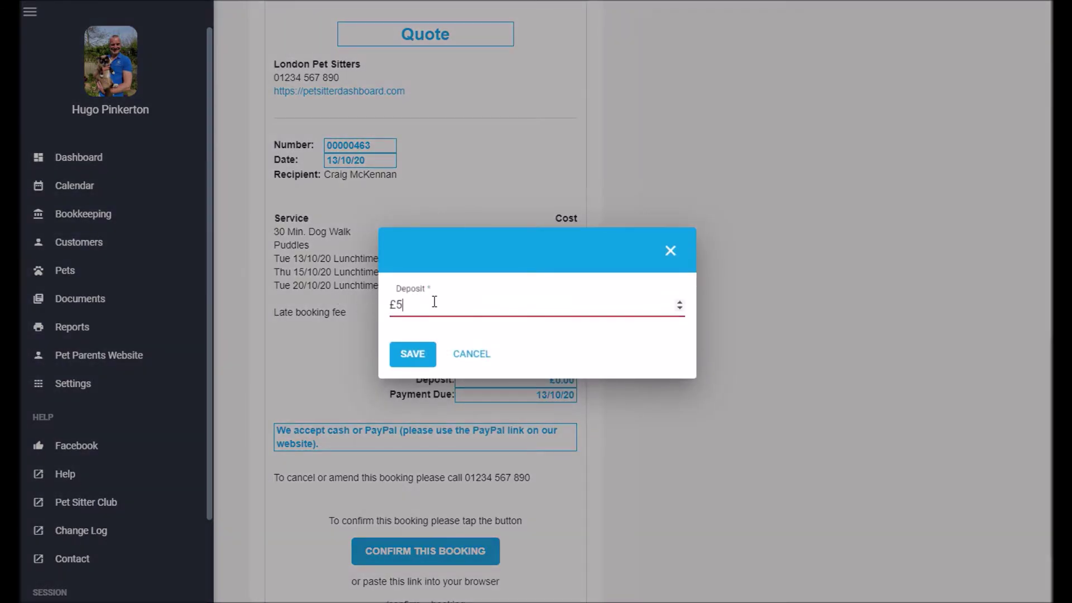
left_click(416, 360)
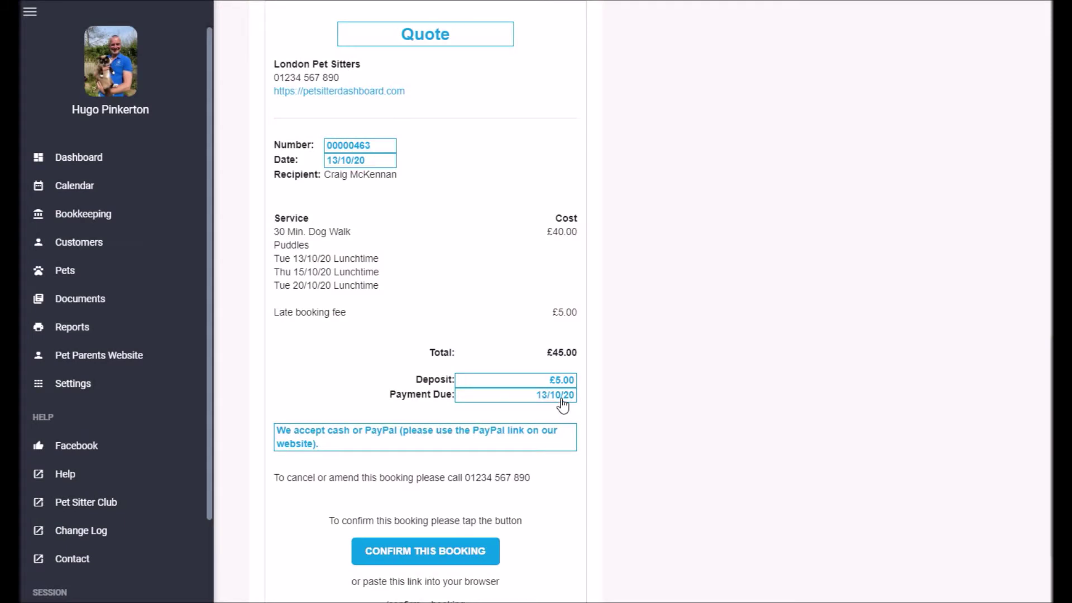
scroll(562, 406, "down", 3)
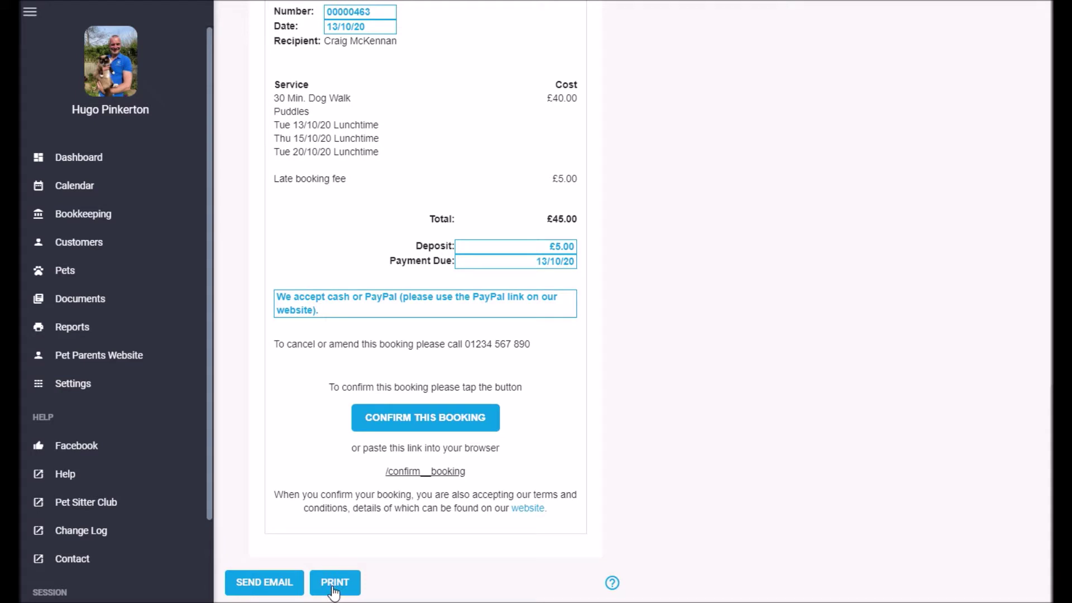
E-mail the quote to the customer's address, then go to the Calendar.
left_click(263, 584)
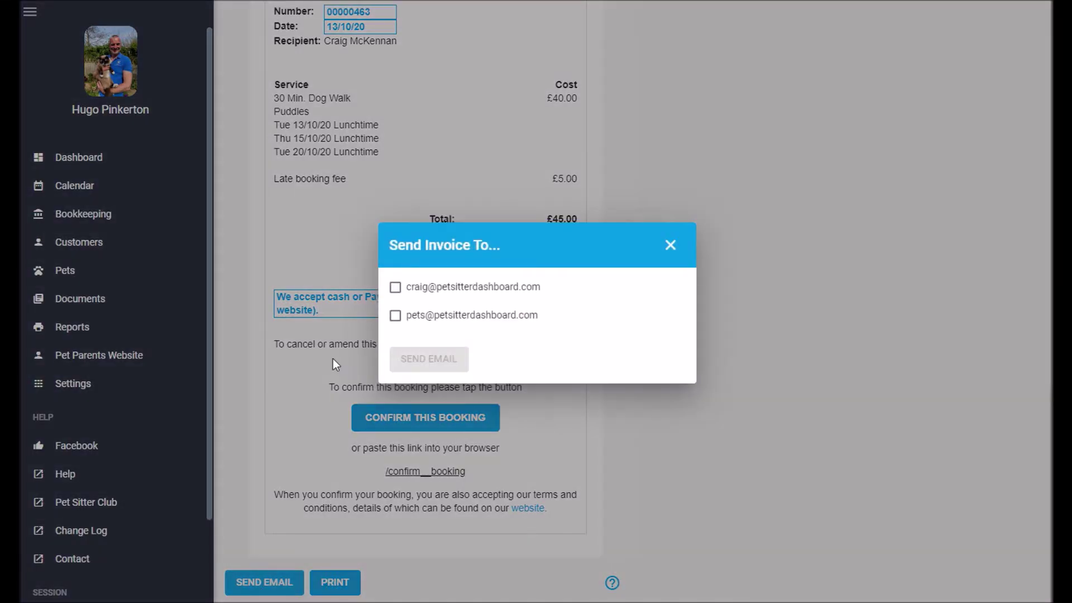
left_click(394, 288)
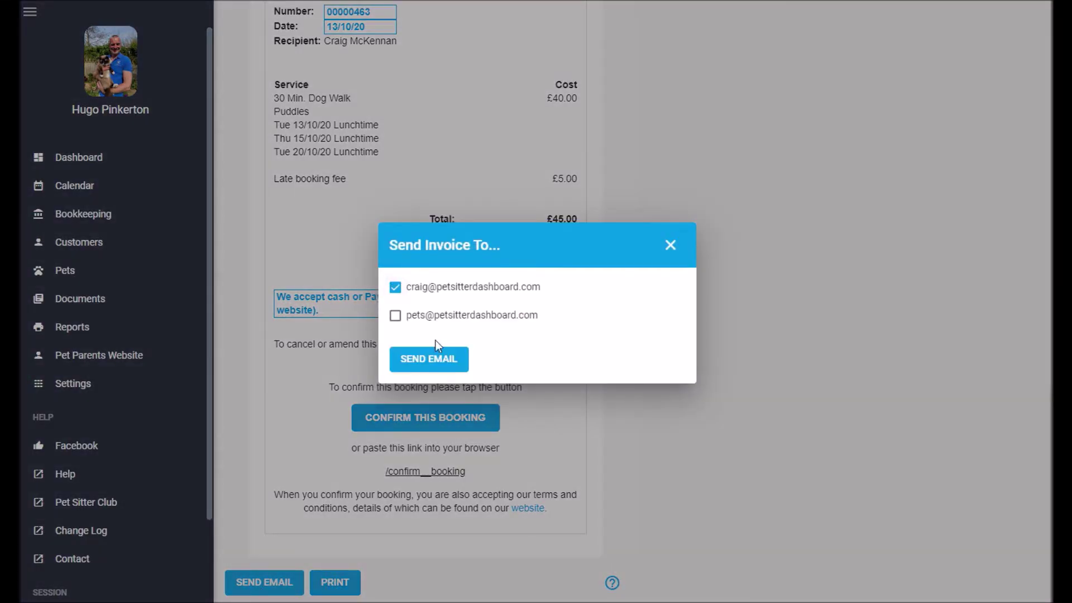
left_click(446, 368)
scroll(292, 344, "up", 2)
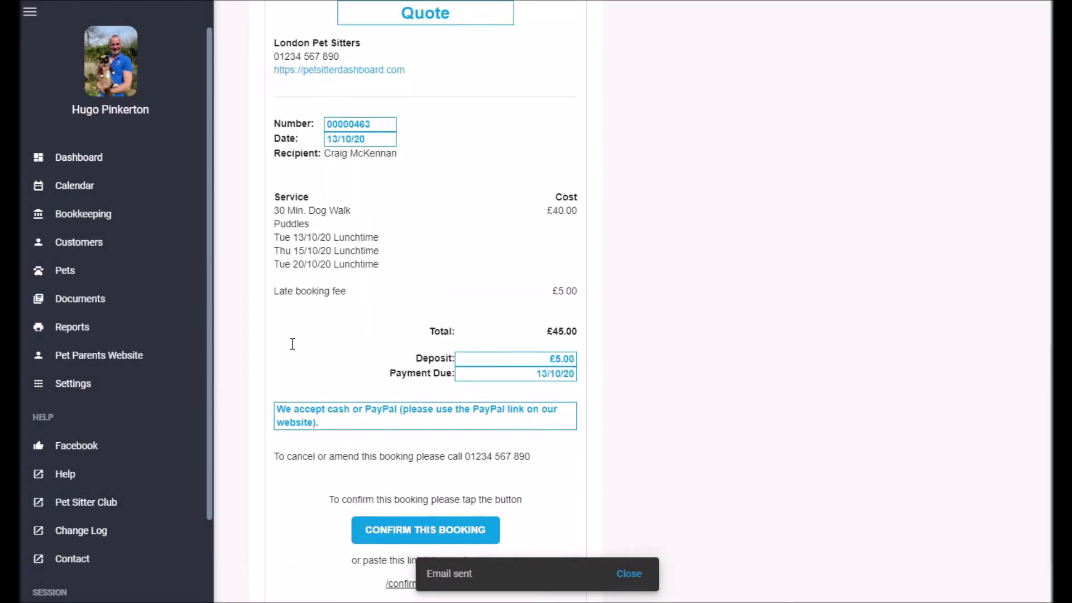
scroll(292, 343, "up", 10)
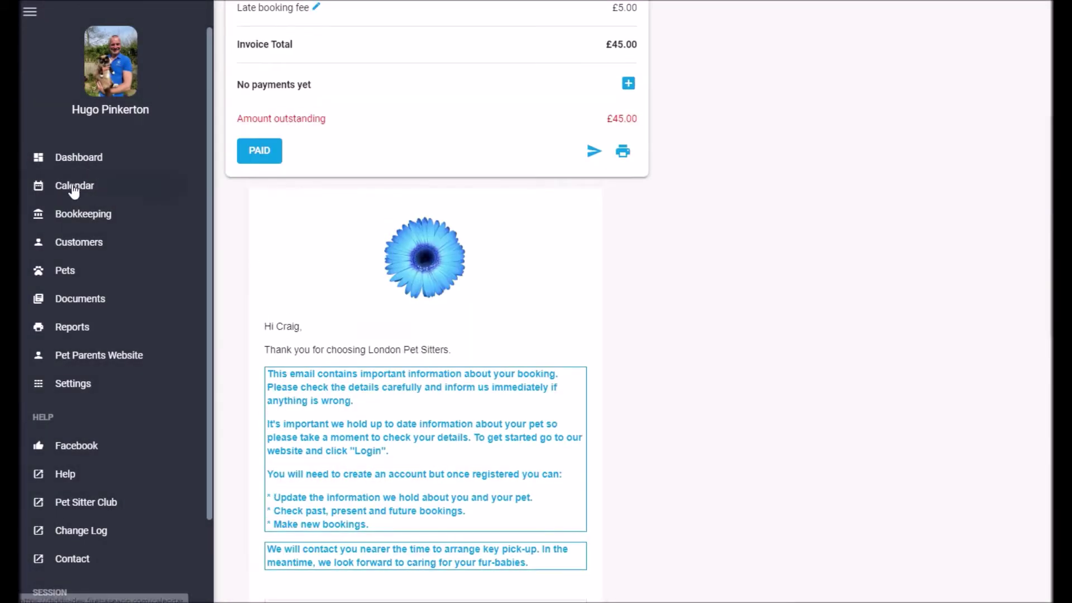
left_click(75, 188)
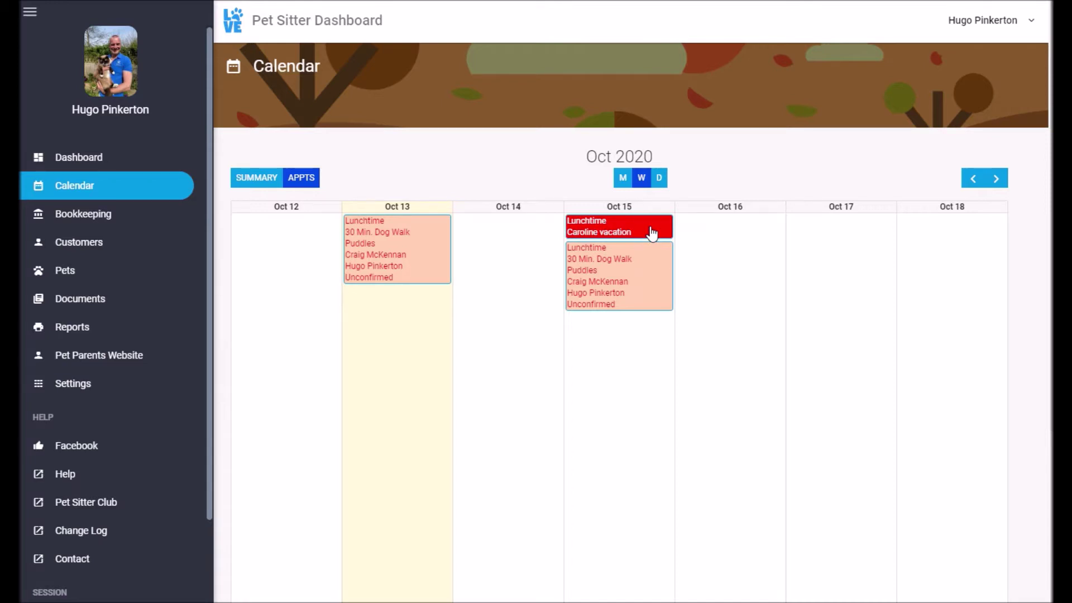
Reassign the 15 Oct dog walk to another sitter for only this appointment.
left_click(641, 282)
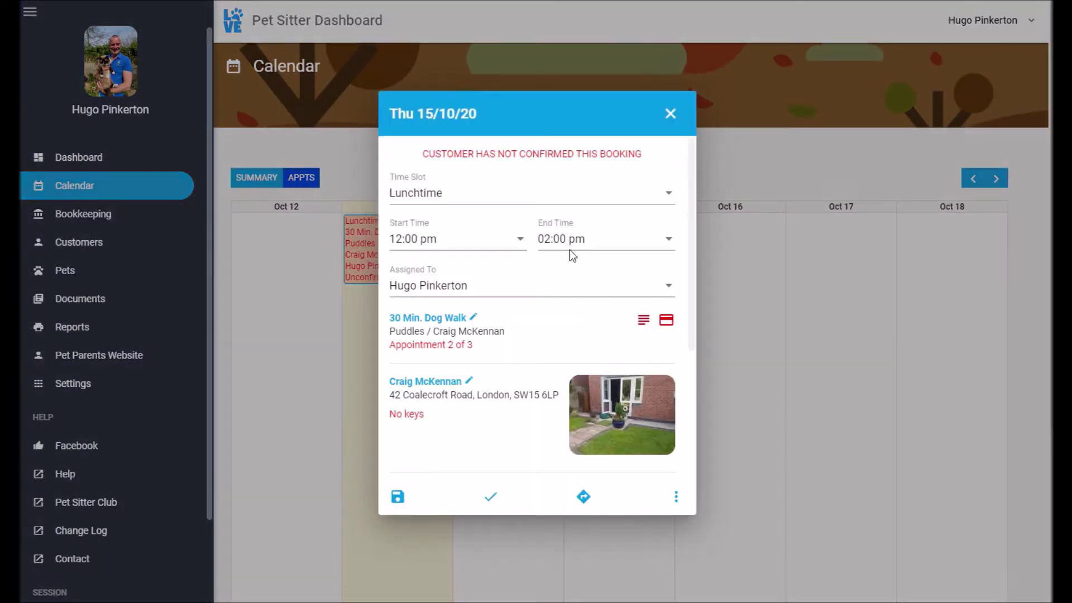
left_click(464, 286)
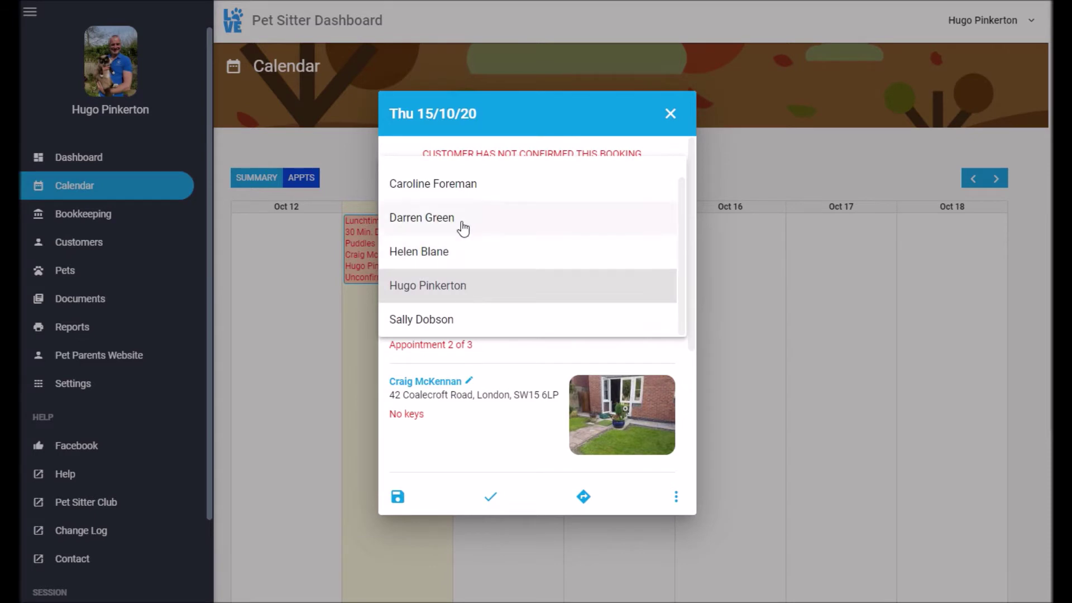
left_click(464, 192)
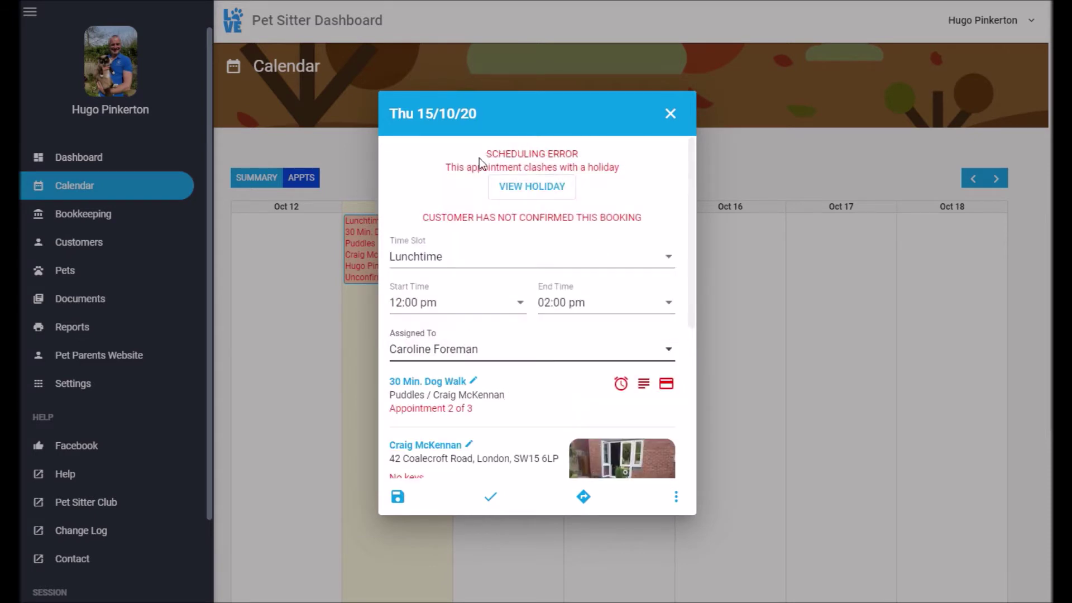
left_click(540, 192)
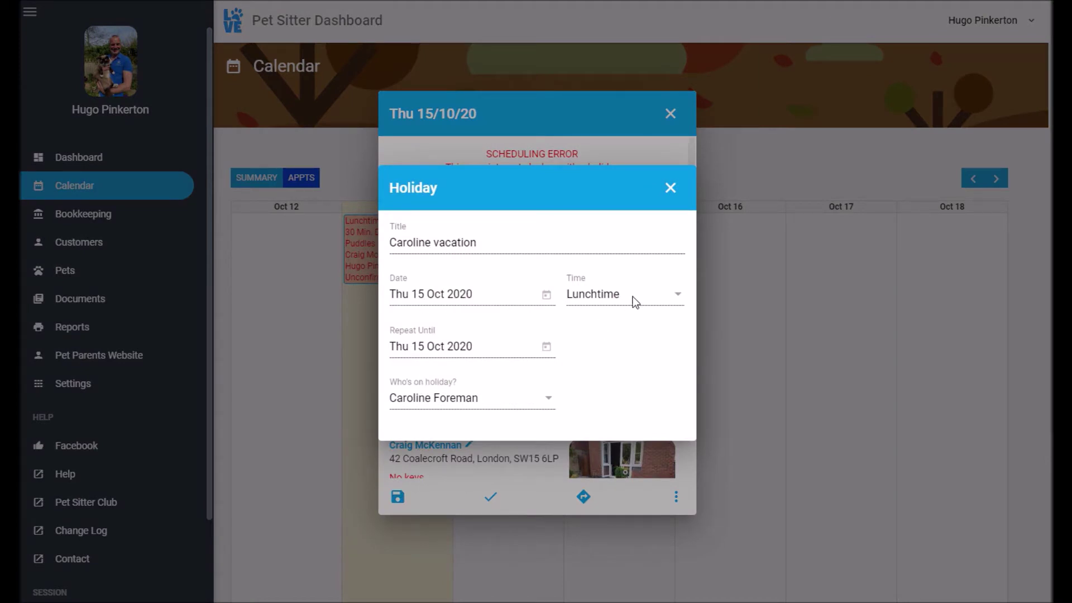
left_click(670, 189)
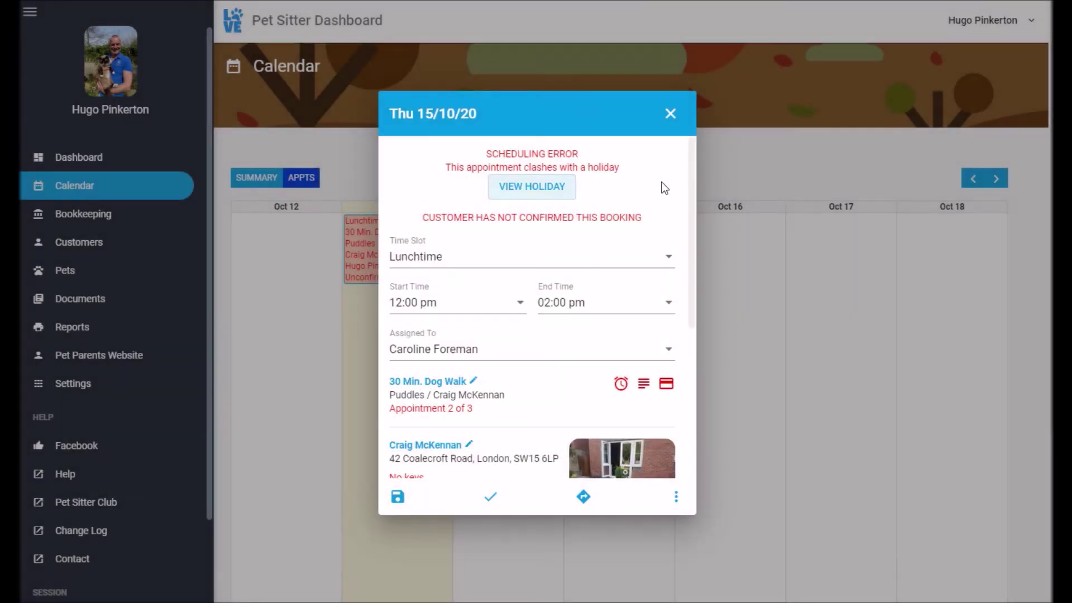
left_click(398, 498)
left_click(509, 316)
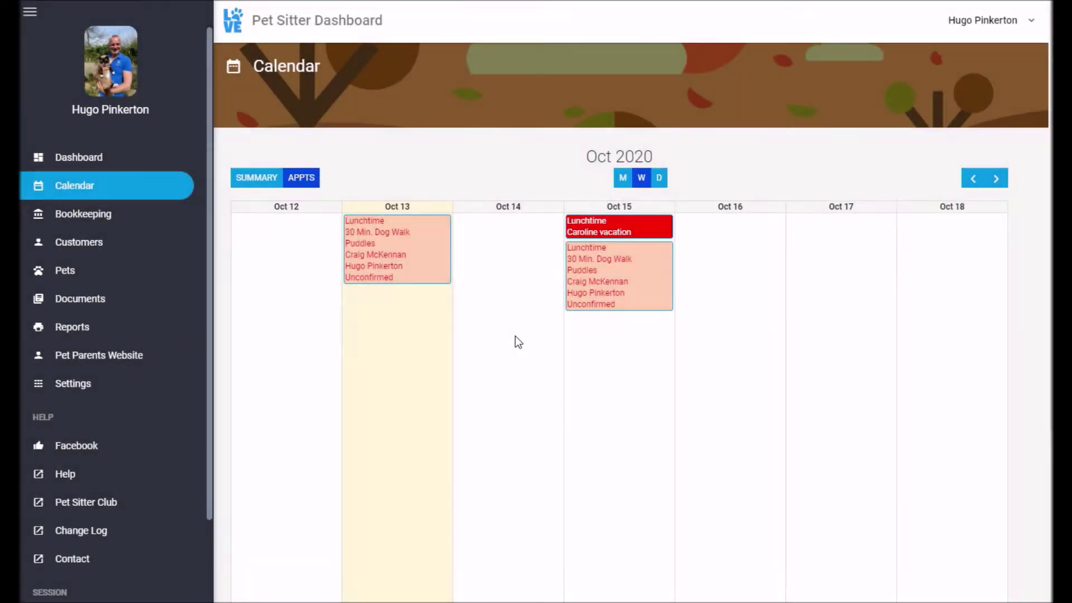
Move the 15 Oct walk to the Afternoon time slot, for this appointment only.
left_click(632, 279)
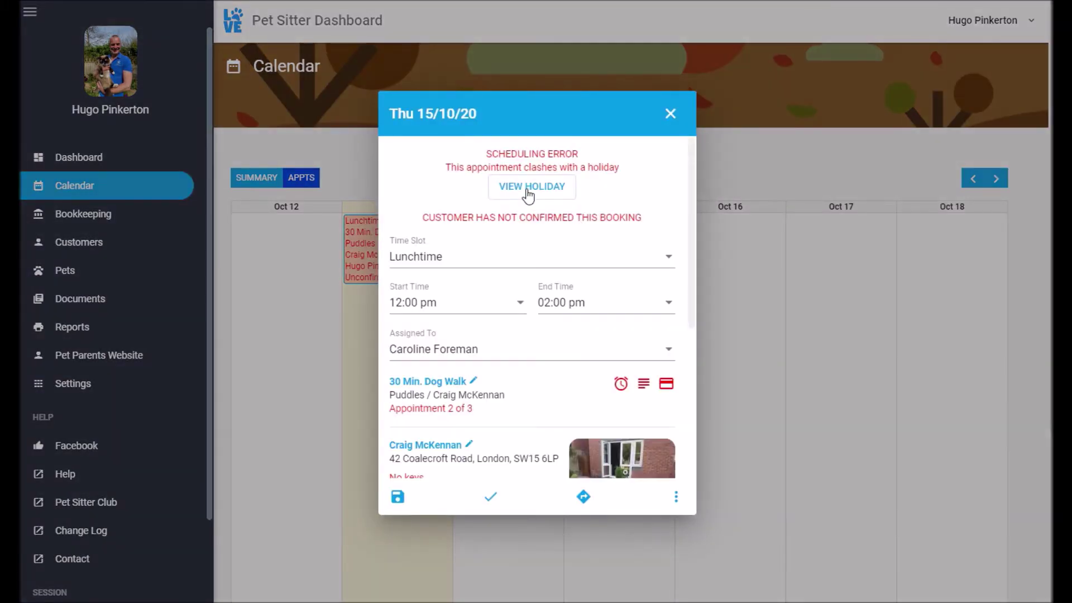
left_click(486, 260)
left_click(467, 296)
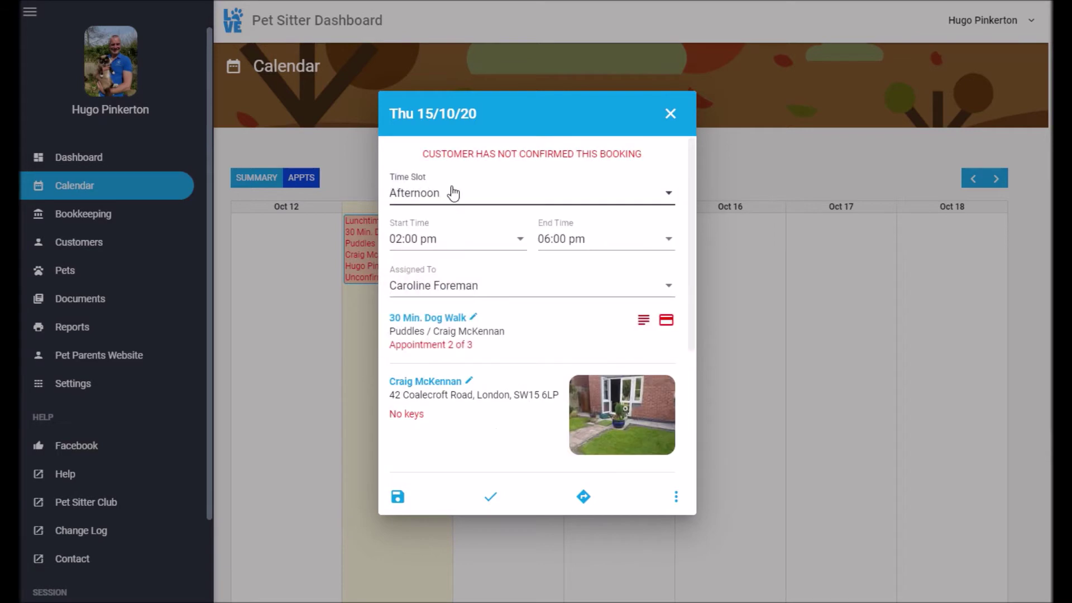
left_click(397, 496)
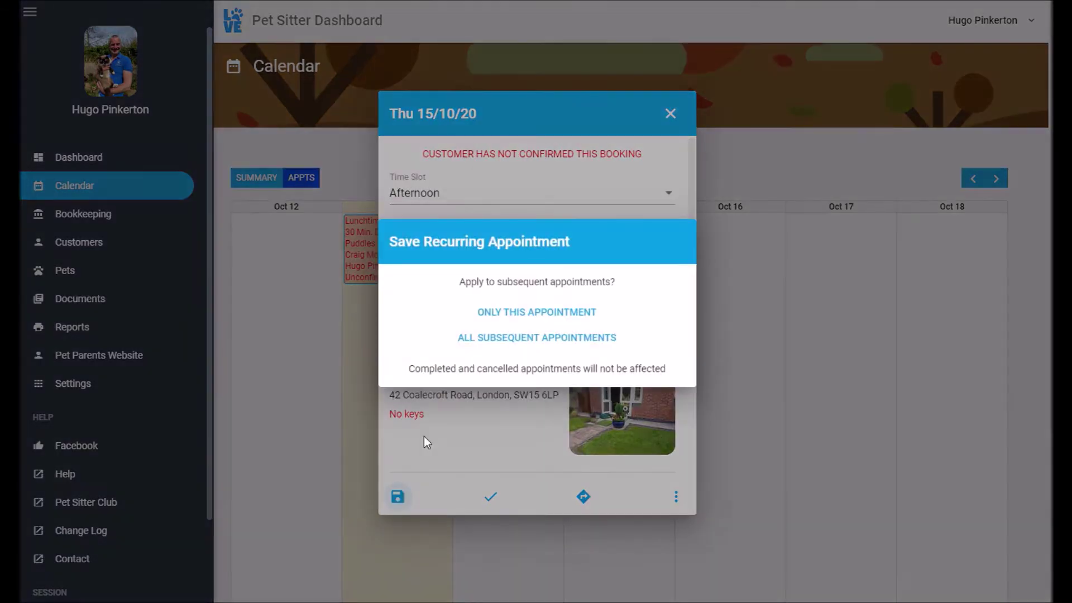
left_click(512, 324)
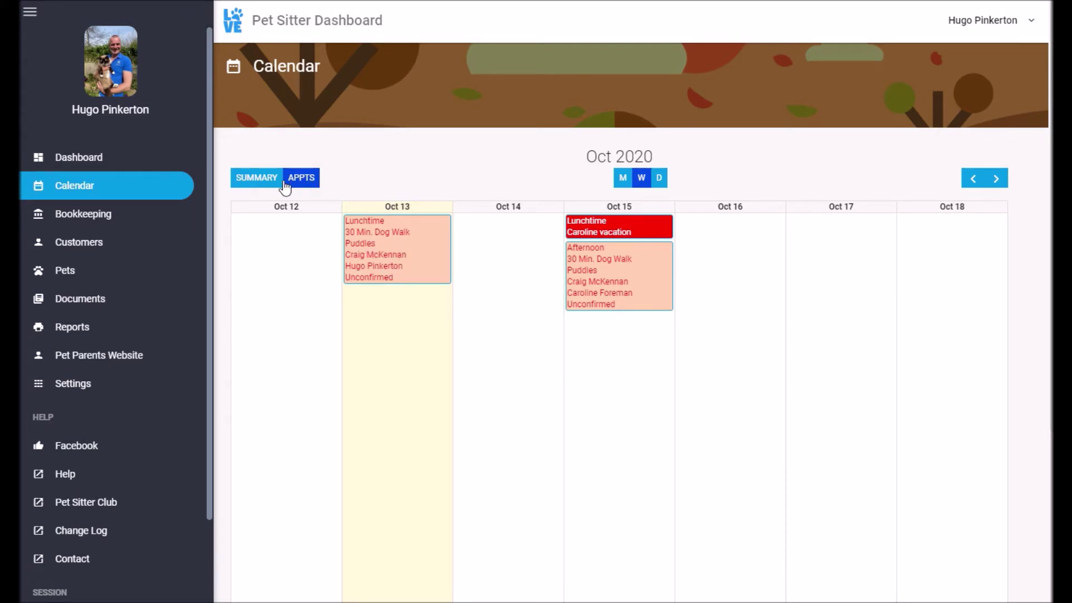
Show full appointment details and try month, week and day views, ending on the 12–18 Oct week.
left_click(258, 178)
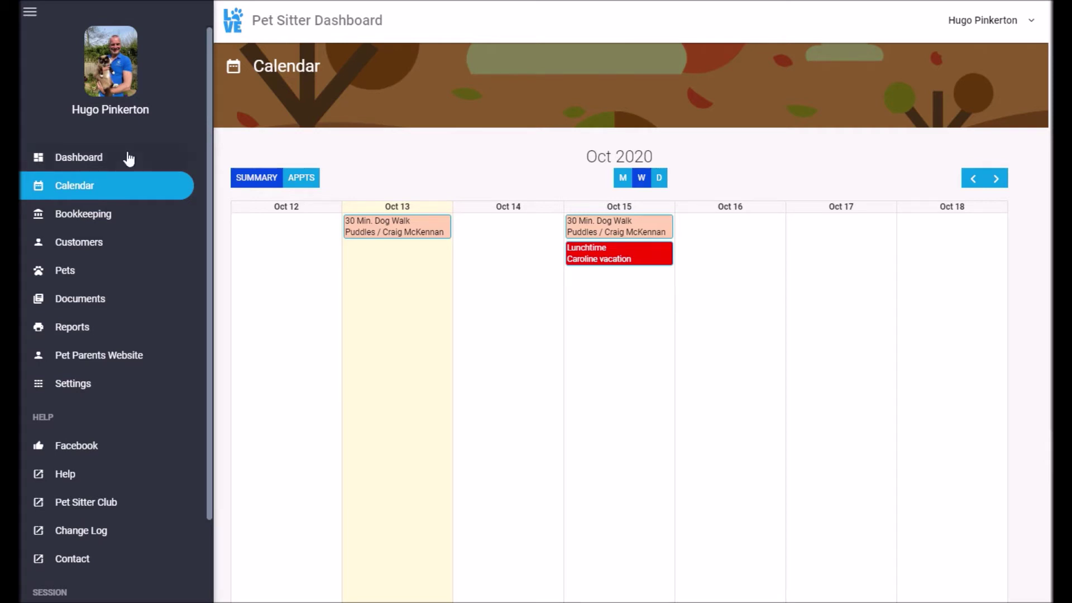
left_click(296, 178)
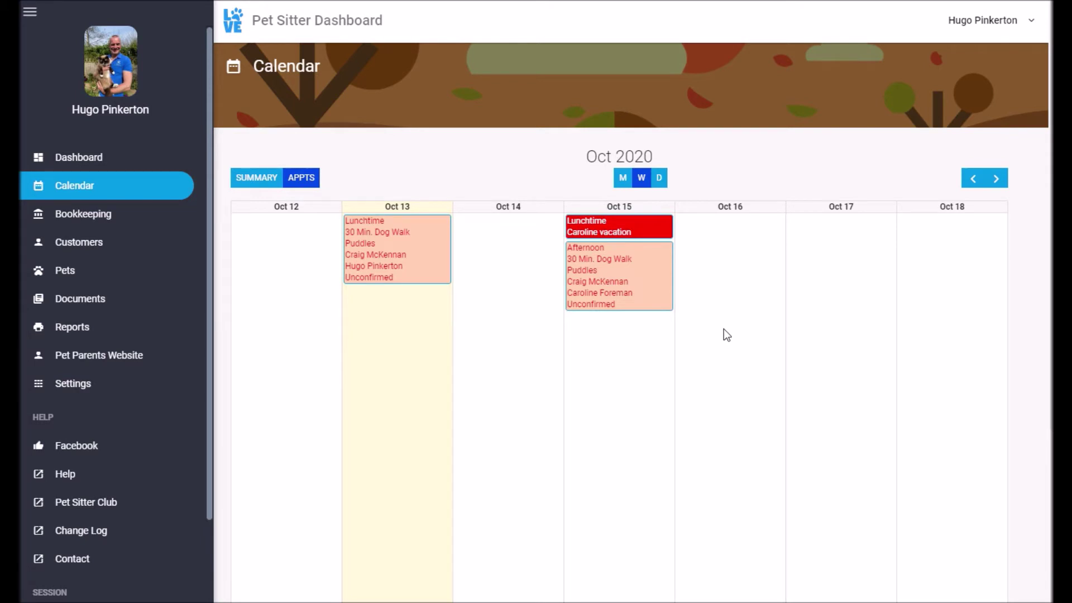
left_click(624, 179)
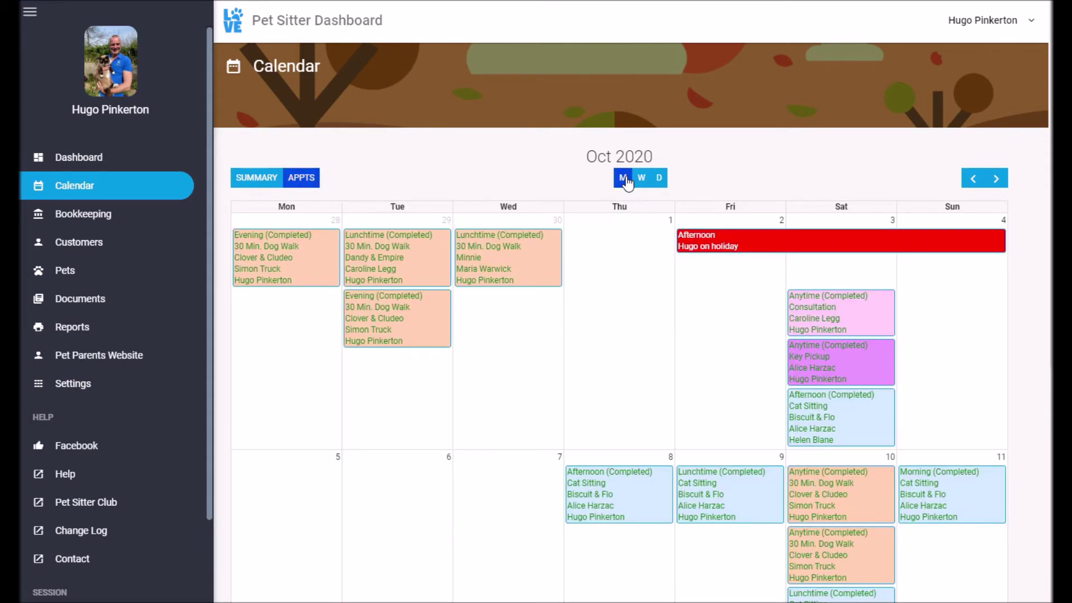
left_click(644, 182)
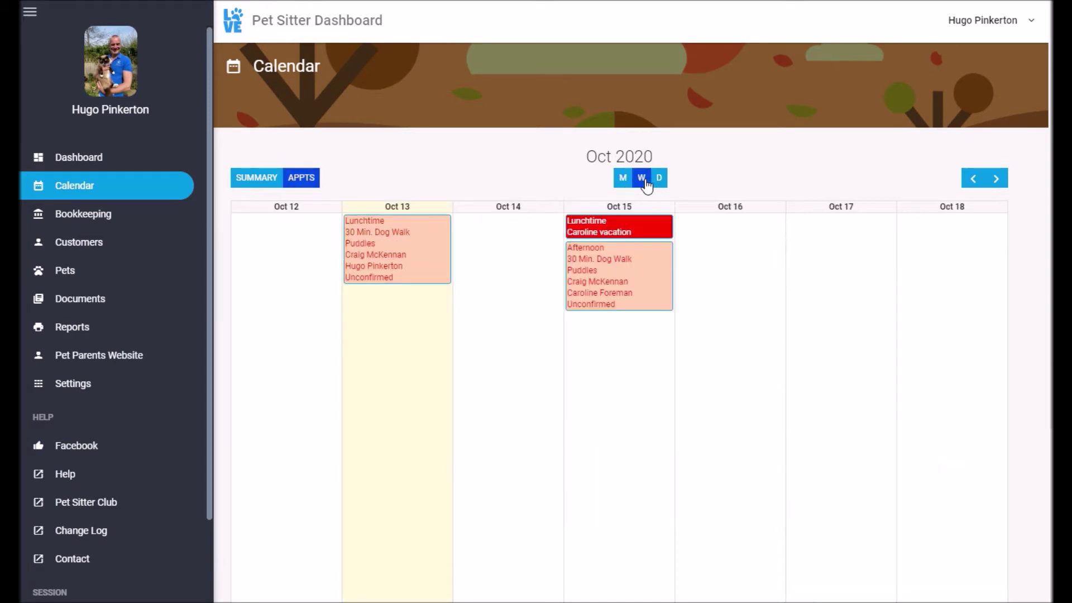
left_click(663, 180)
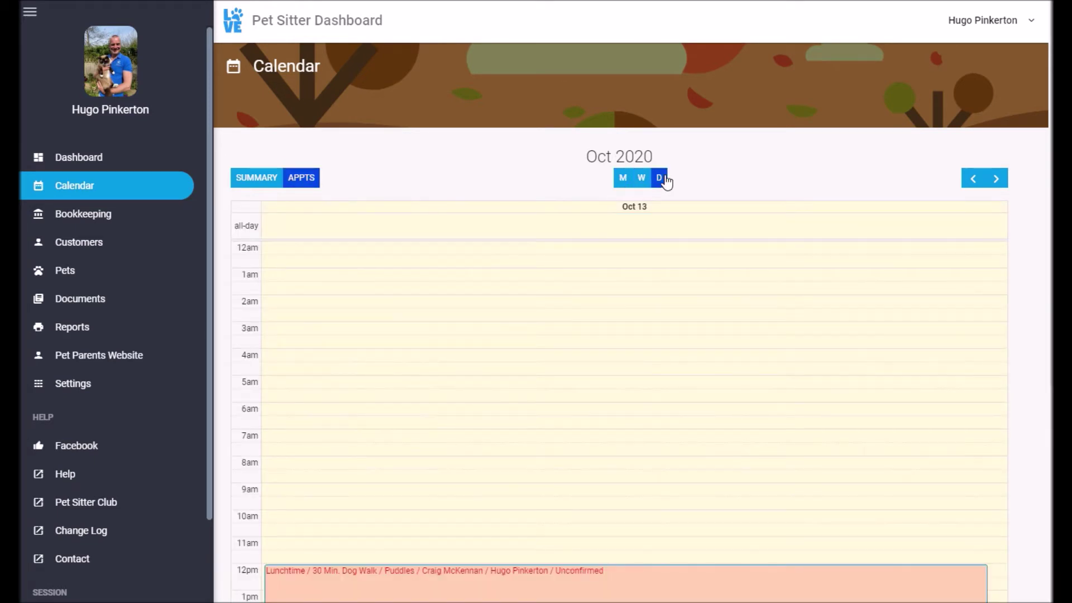
left_click(642, 185)
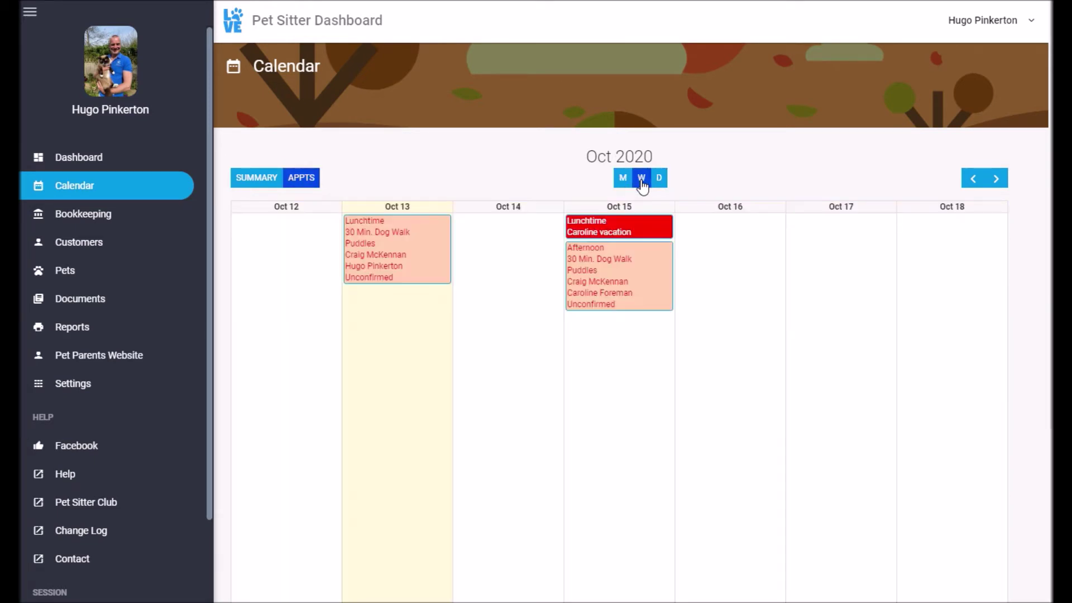
scroll(481, 316, "down", 3)
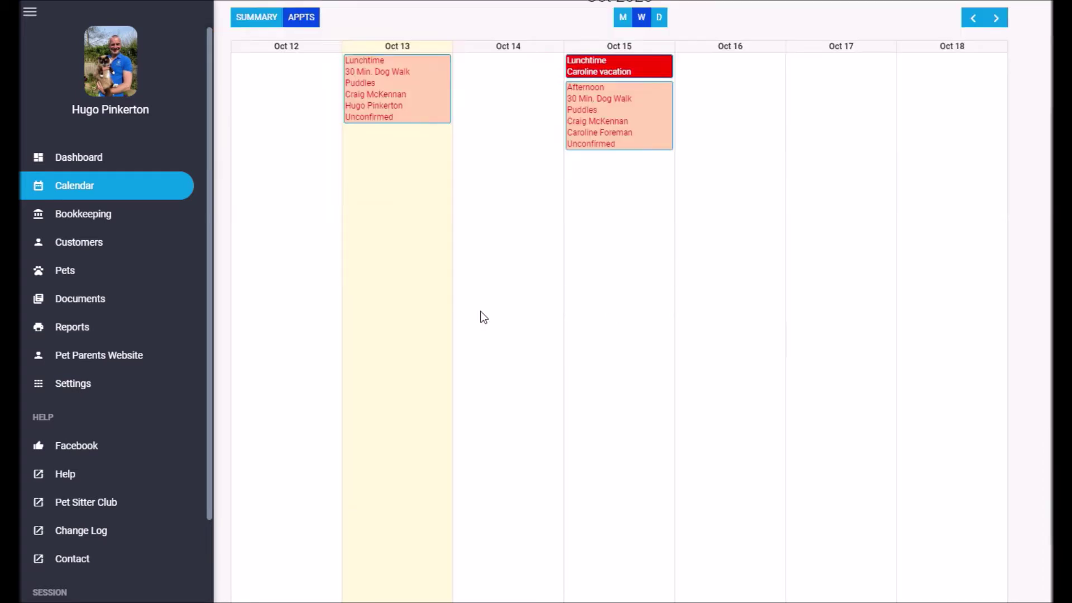
scroll(483, 317, "down", 2)
left_click(252, 566)
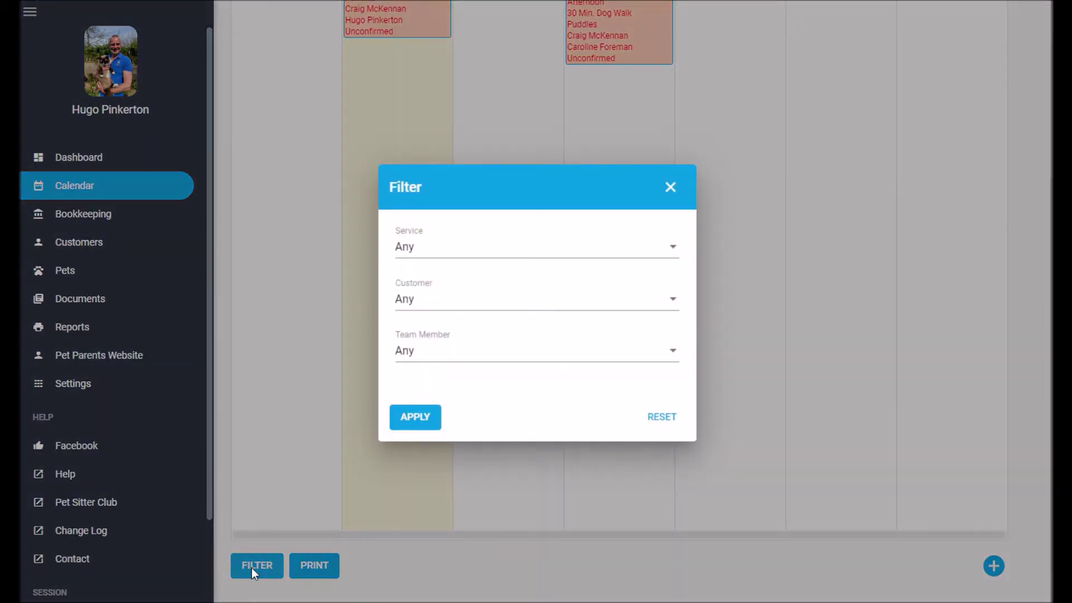
left_click(597, 250)
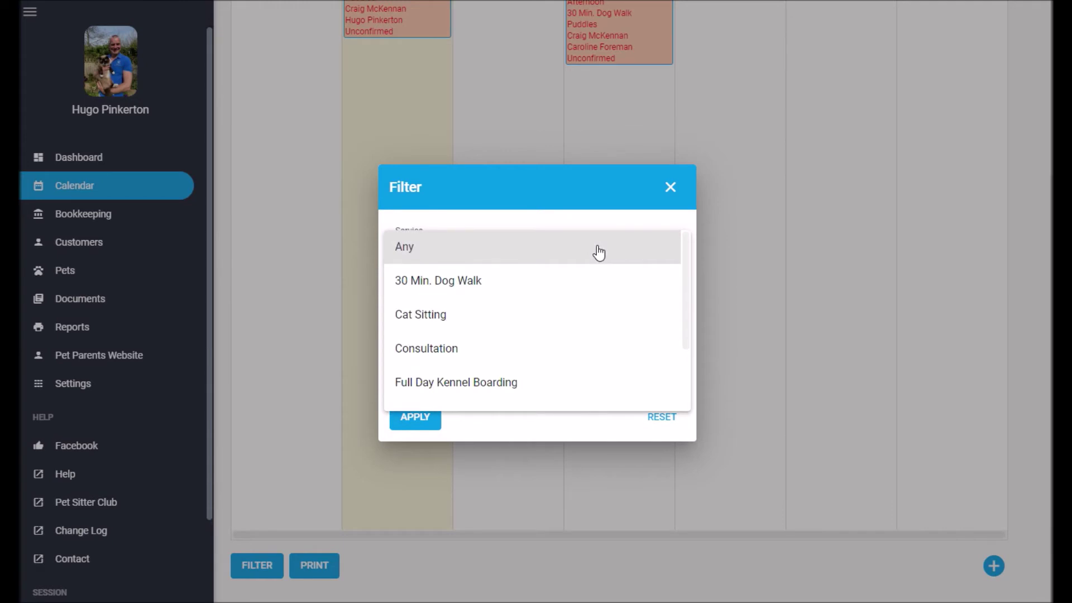
left_click(521, 189)
left_click(488, 303)
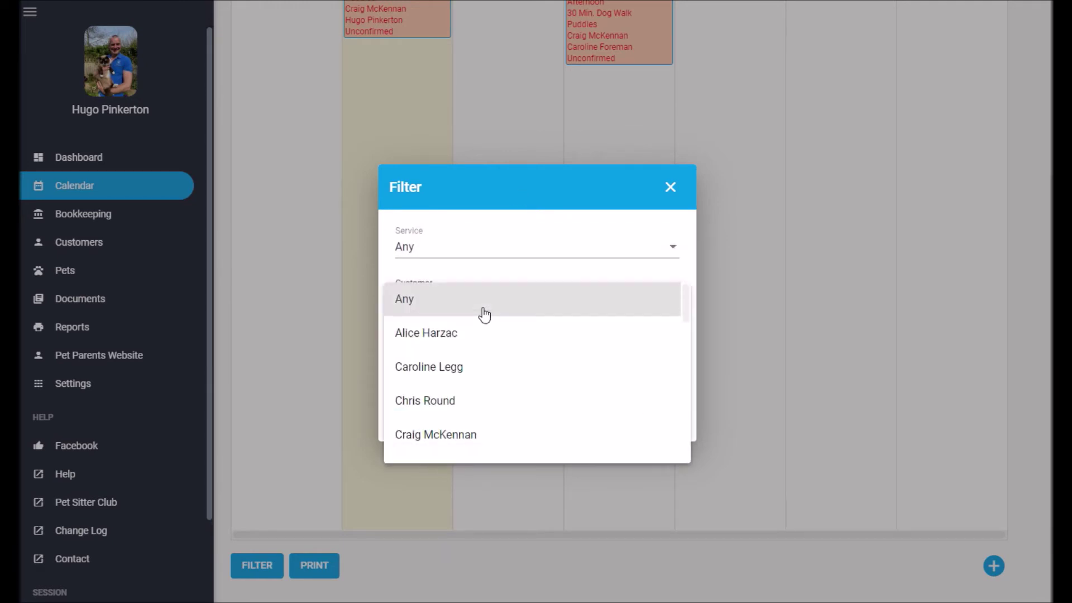
left_click(498, 189)
left_click(475, 361)
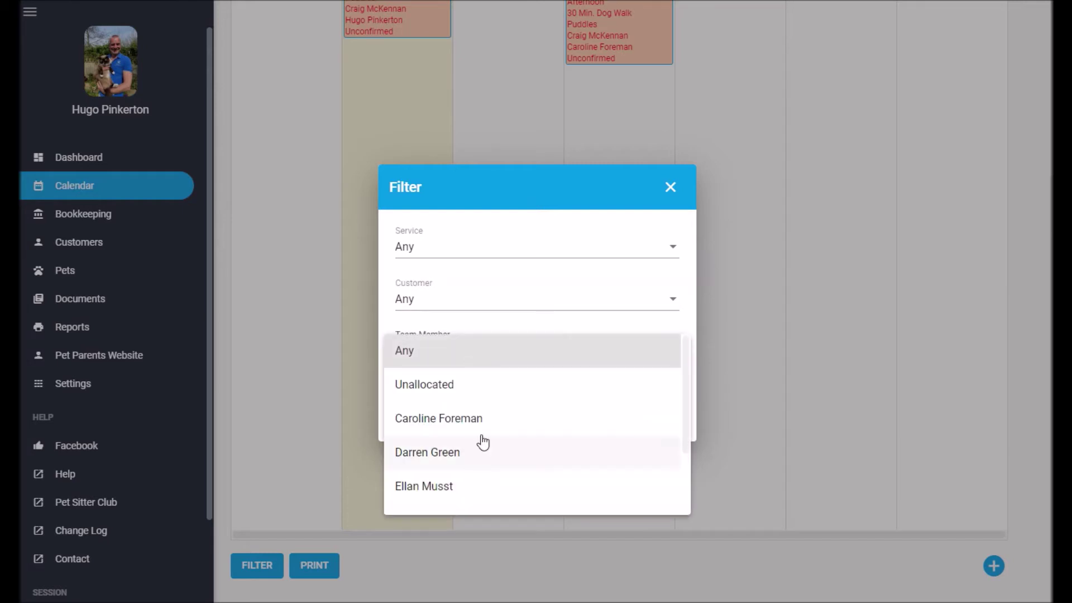
left_click(511, 173)
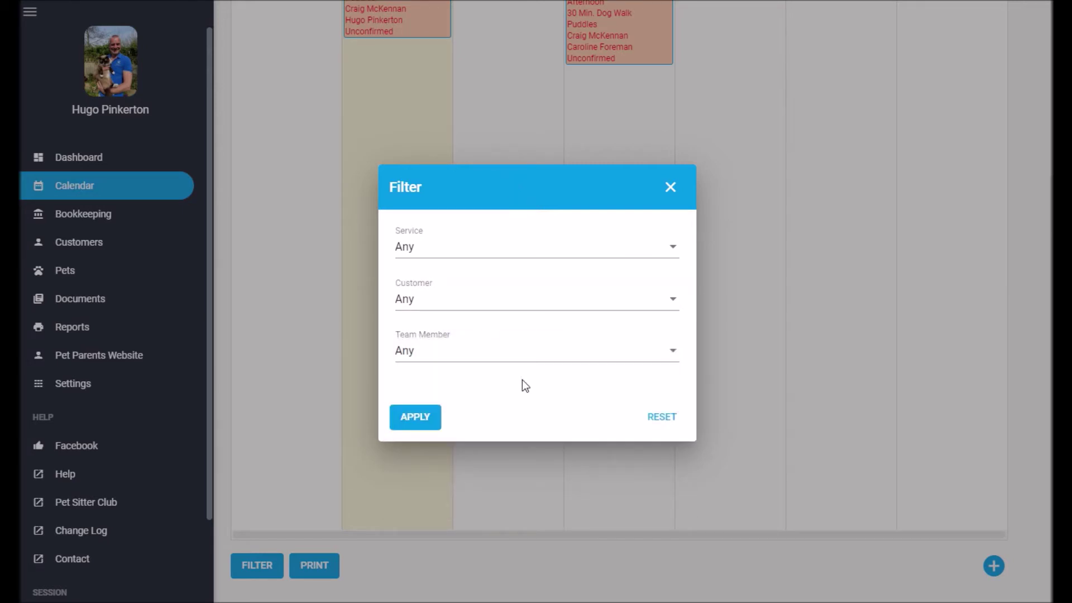
left_click(670, 187)
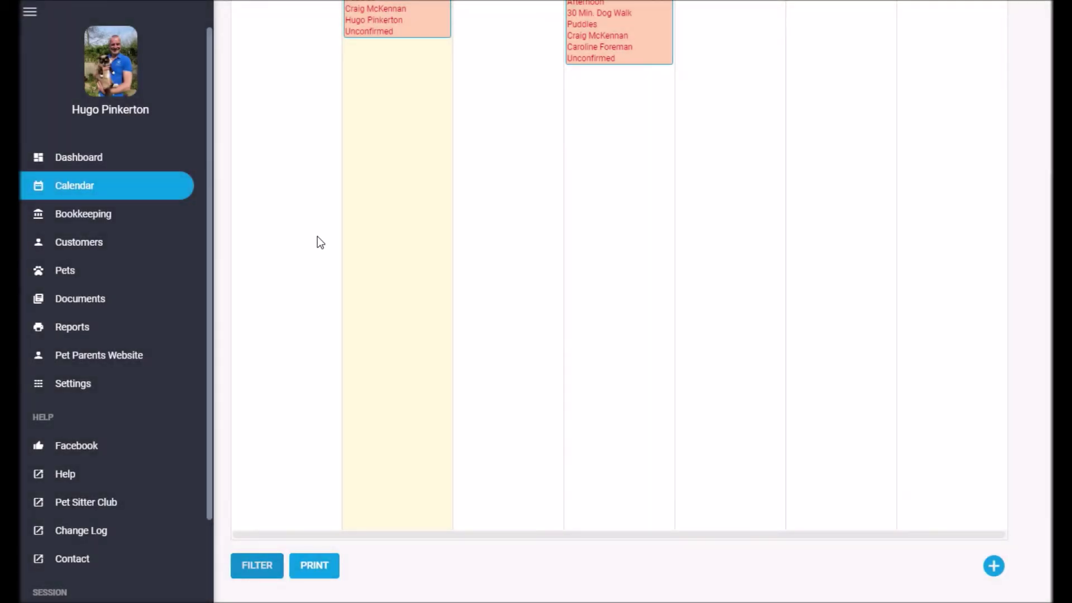
scroll(317, 236, "up", 5)
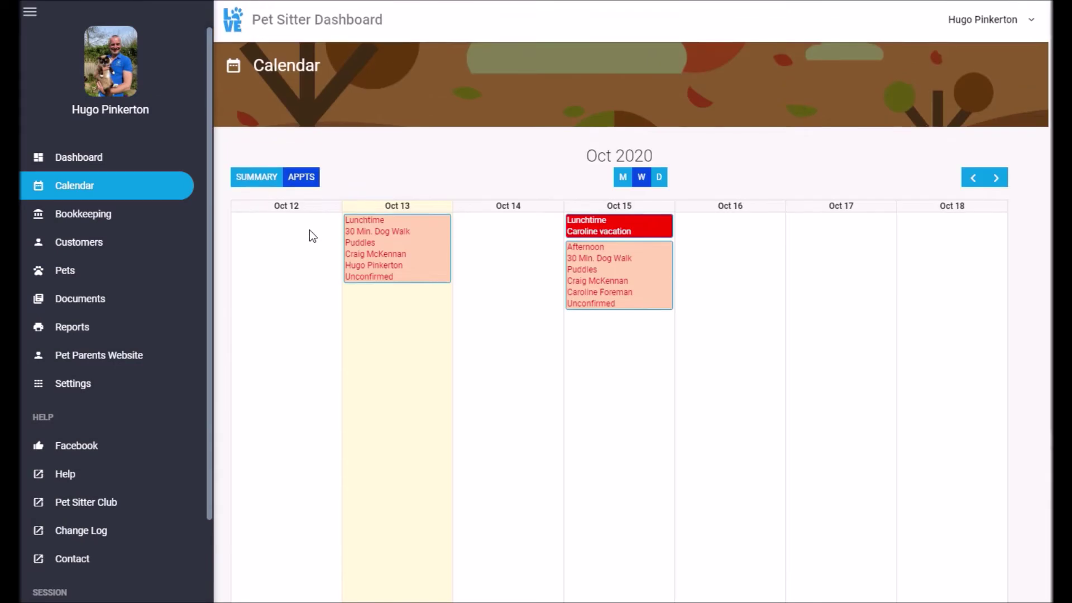
Record the £5.00 deposit as a cash payment on the Puddles walk invoice.
left_click(95, 161)
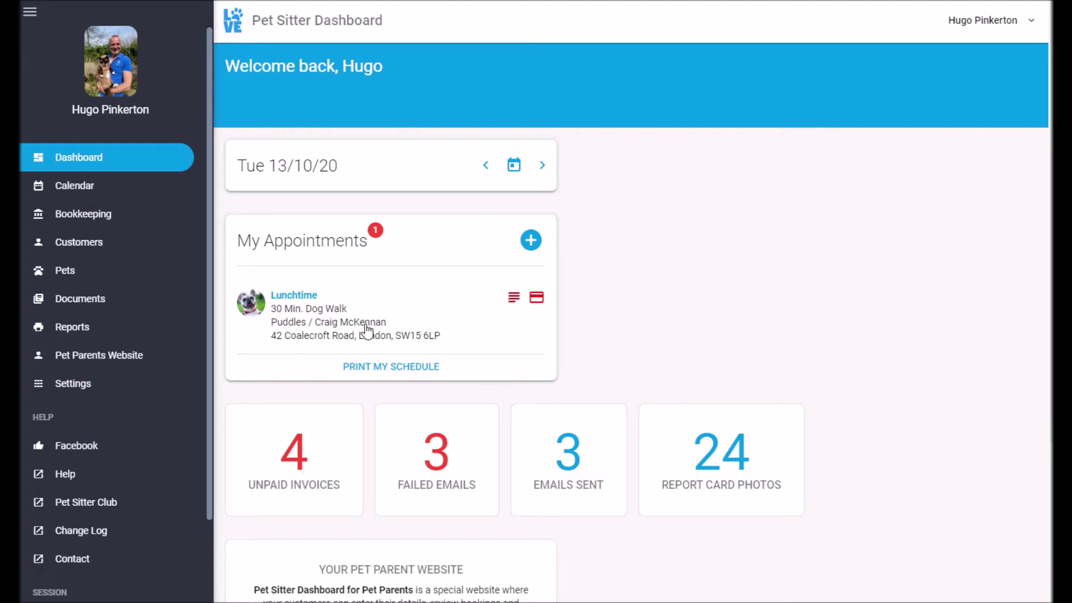
left_click(537, 301)
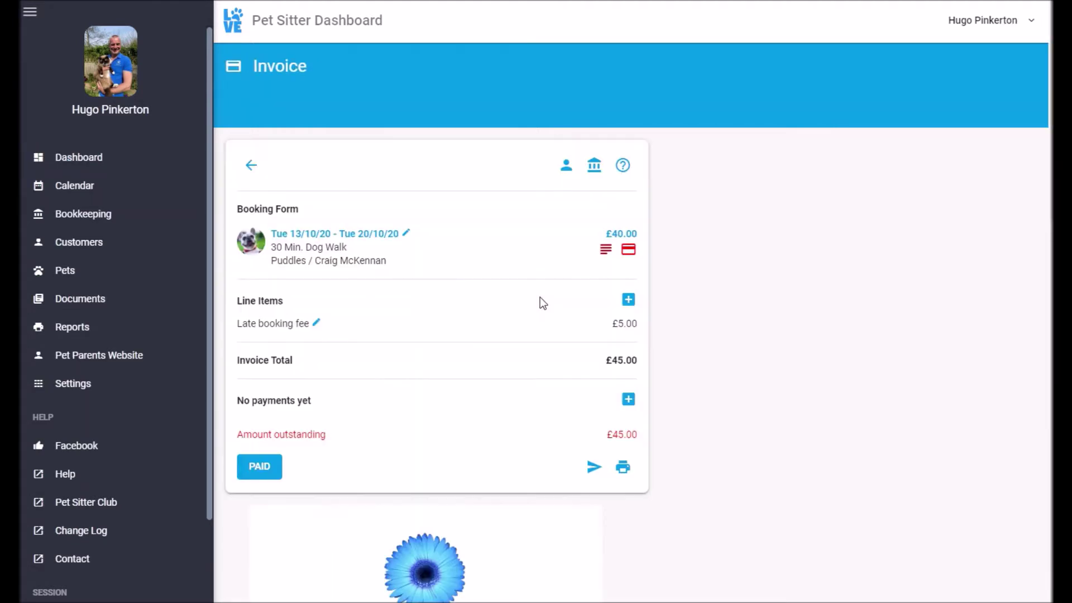
left_click(263, 474)
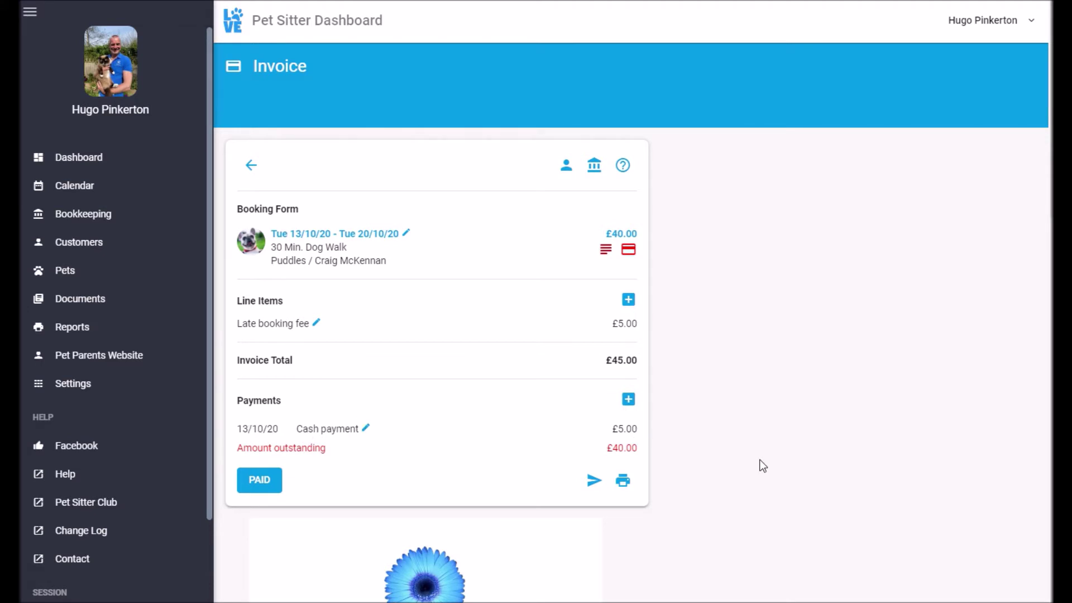
scroll(688, 423, "down", 15)
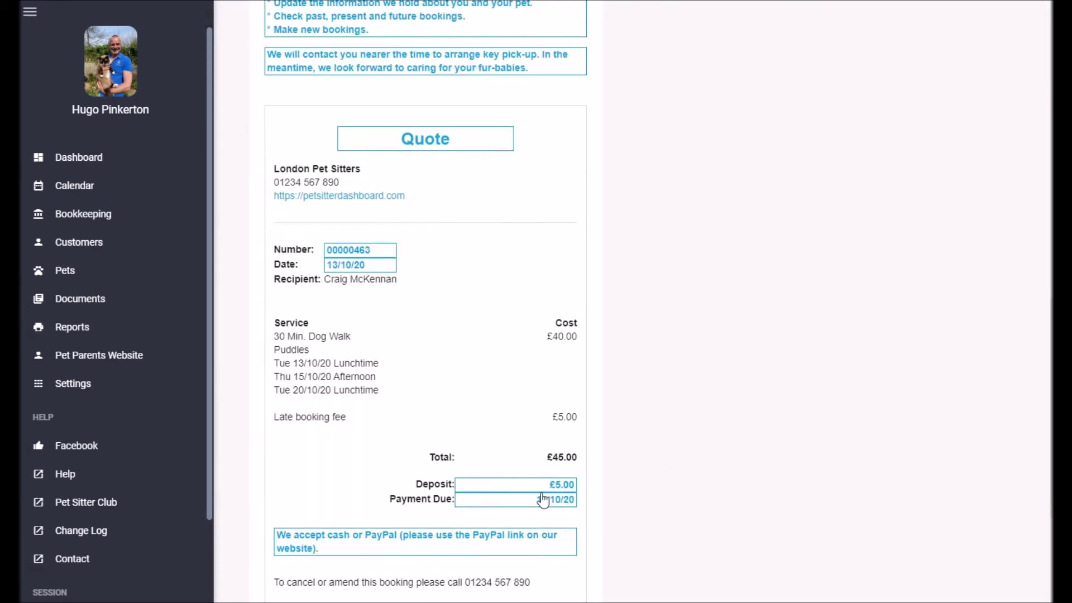
scroll(732, 393, "up", 15)
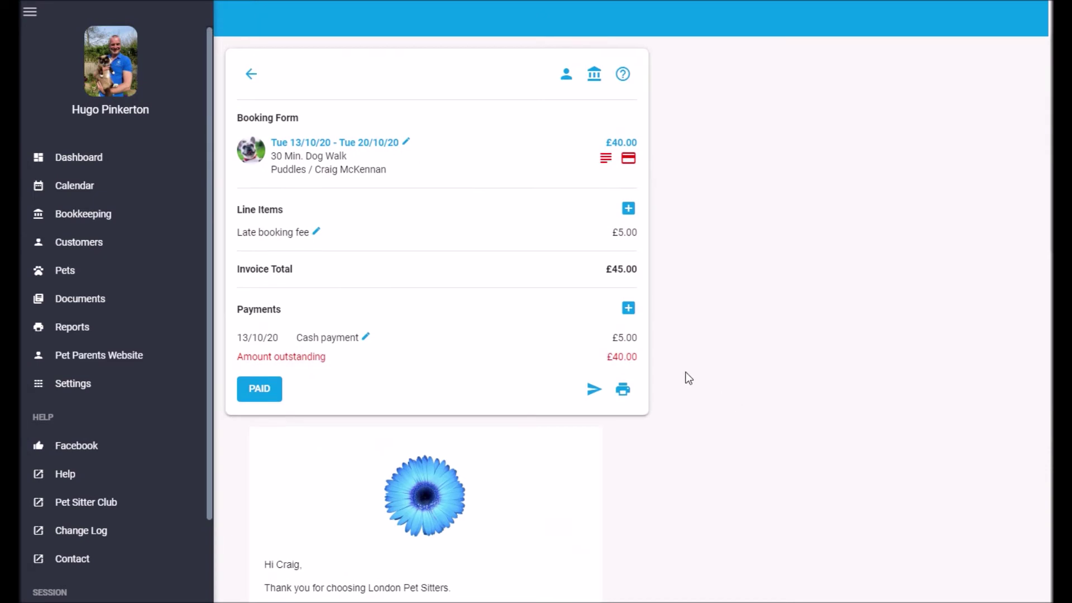
Switch the £5.00 payment to PayPal, mark the invoice fully paid, and make the £40.00 payment PayPal.
left_click(332, 341)
left_click(533, 357)
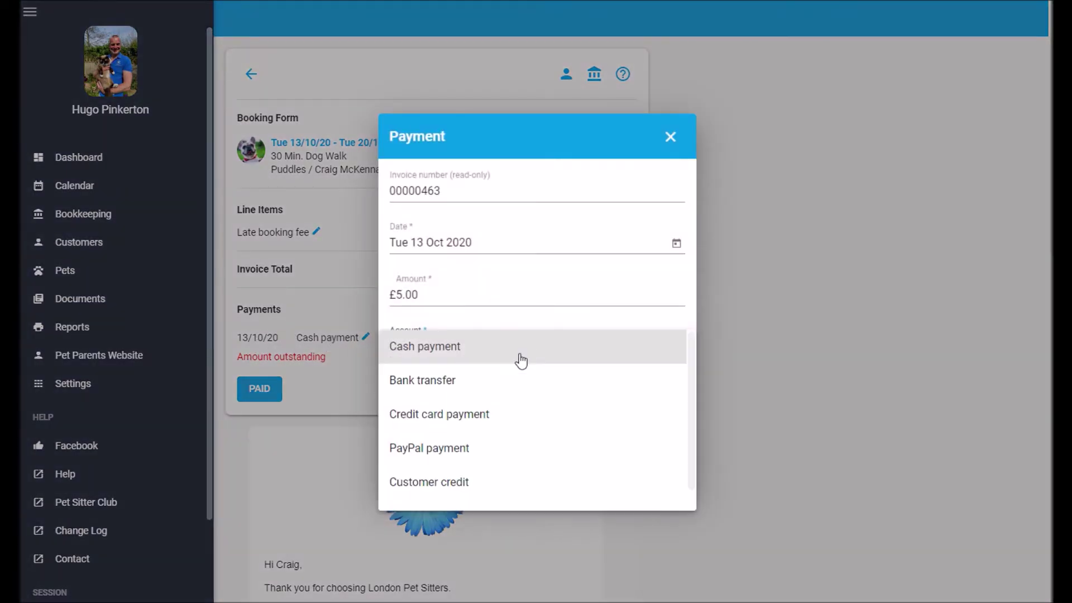
left_click(473, 458)
left_click(414, 475)
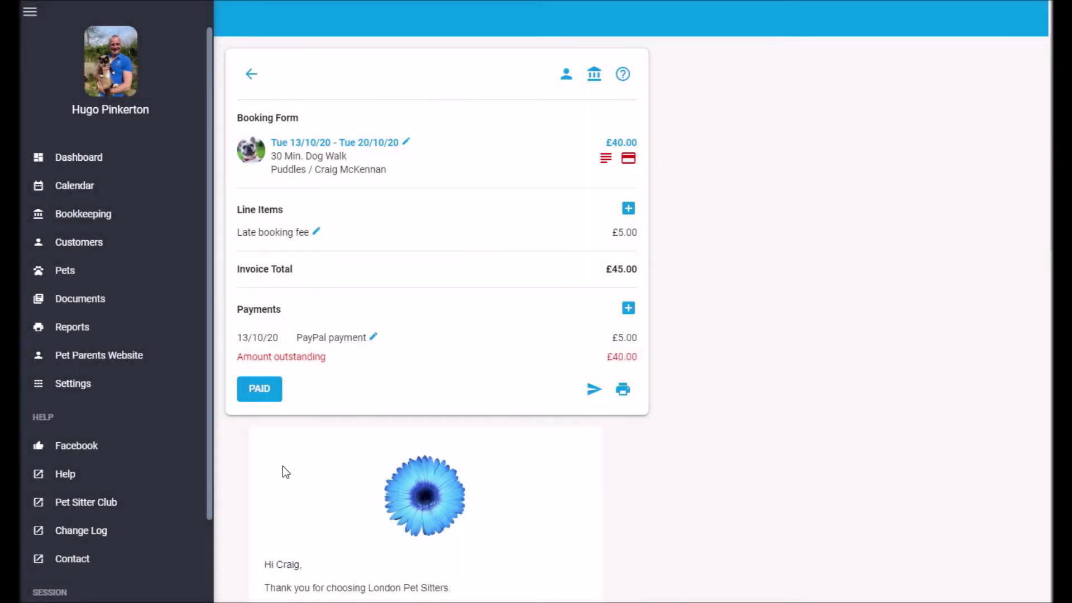
left_click(252, 389)
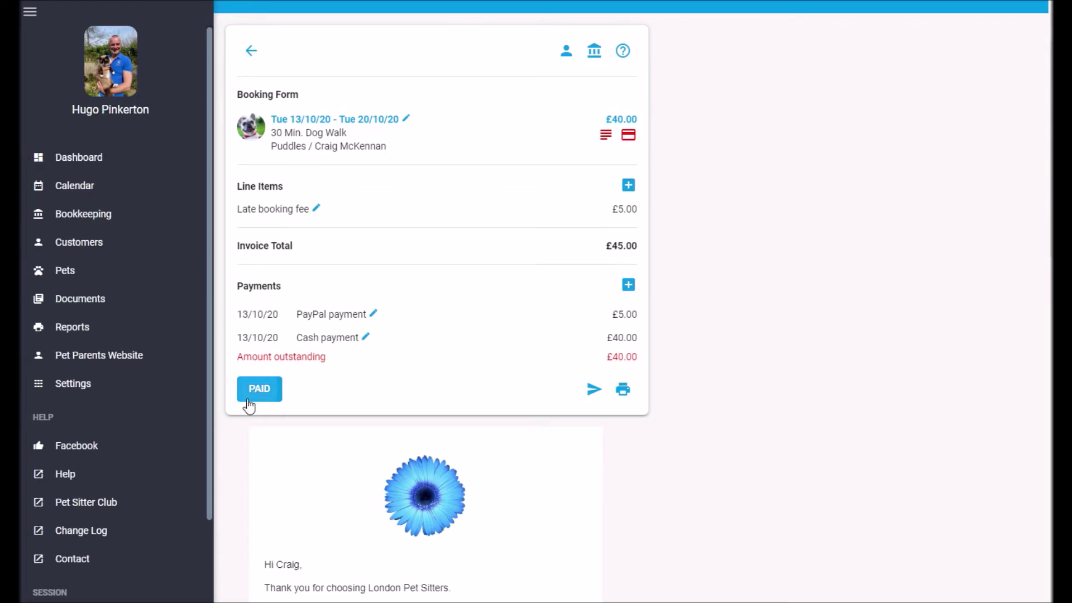
left_click(339, 343)
left_click(481, 347)
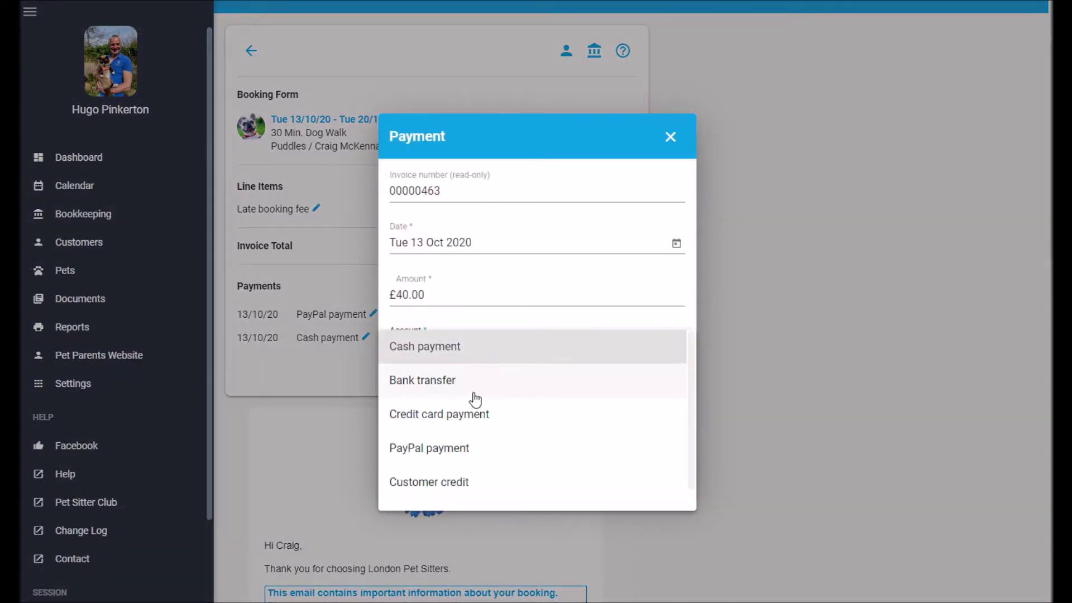
left_click(476, 447)
left_click(414, 469)
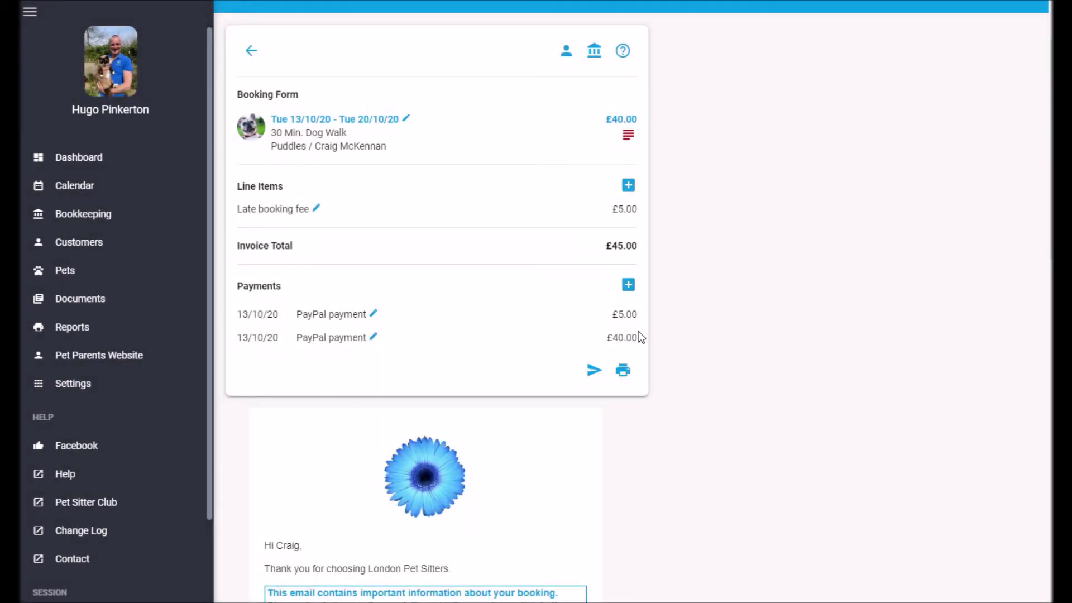
Add a new £5.00 cash payment to the invoice.
left_click(628, 287)
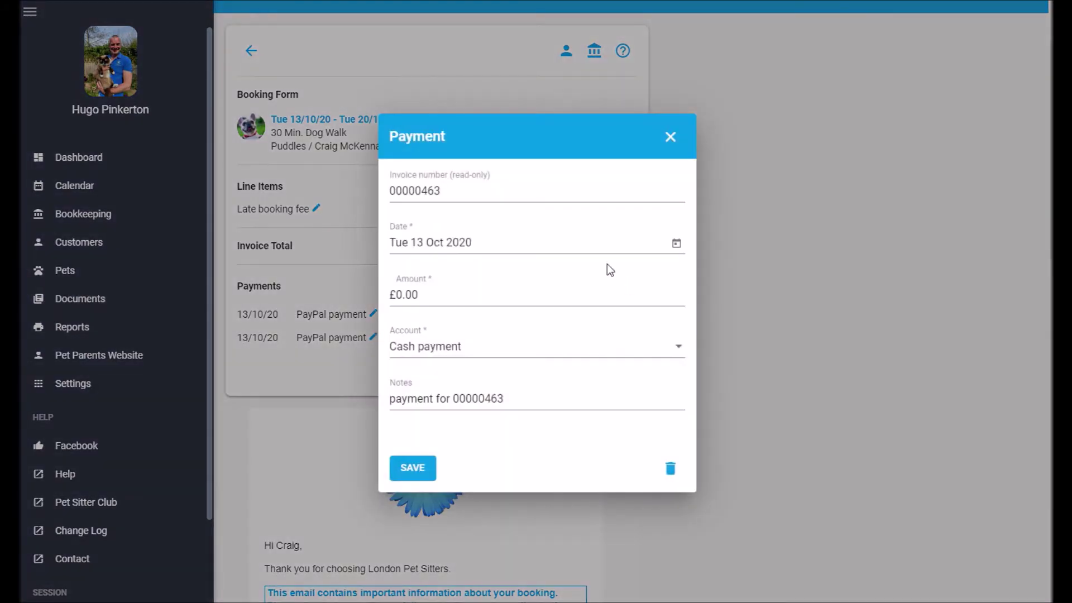
left_click(438, 294)
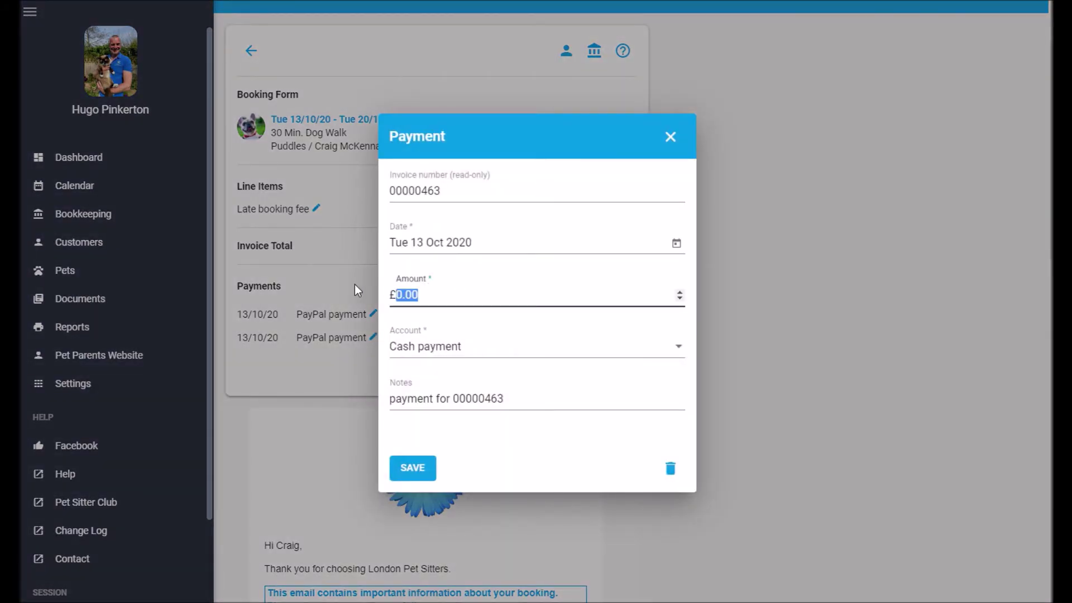
type("5")
left_click(413, 469)
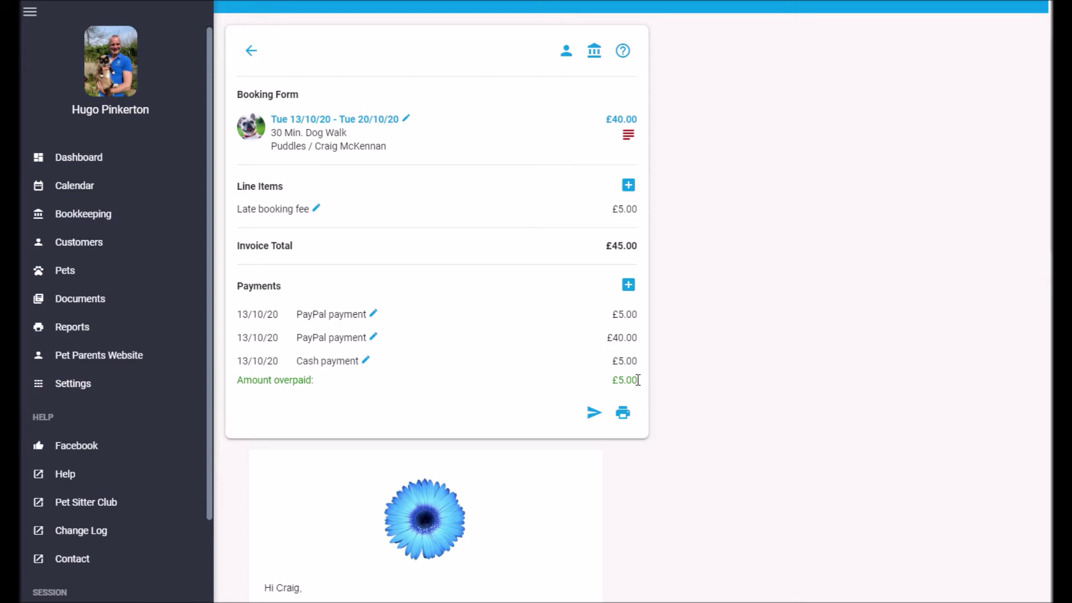
Delete the £5.00 cash payment and open the Pet Parents Website page.
left_click(340, 363)
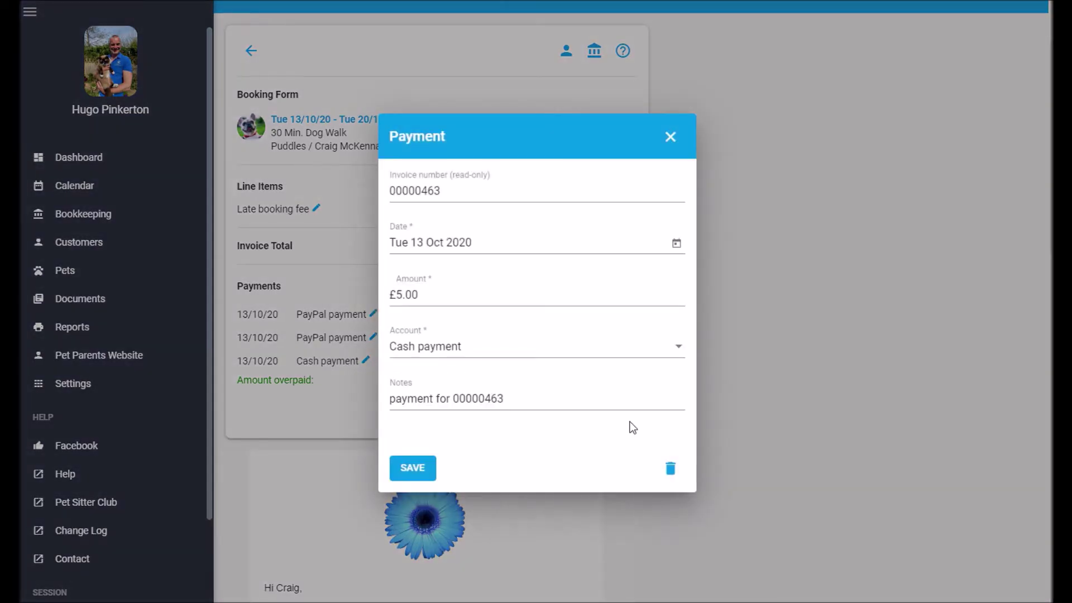
left_click(670, 469)
left_click(502, 337)
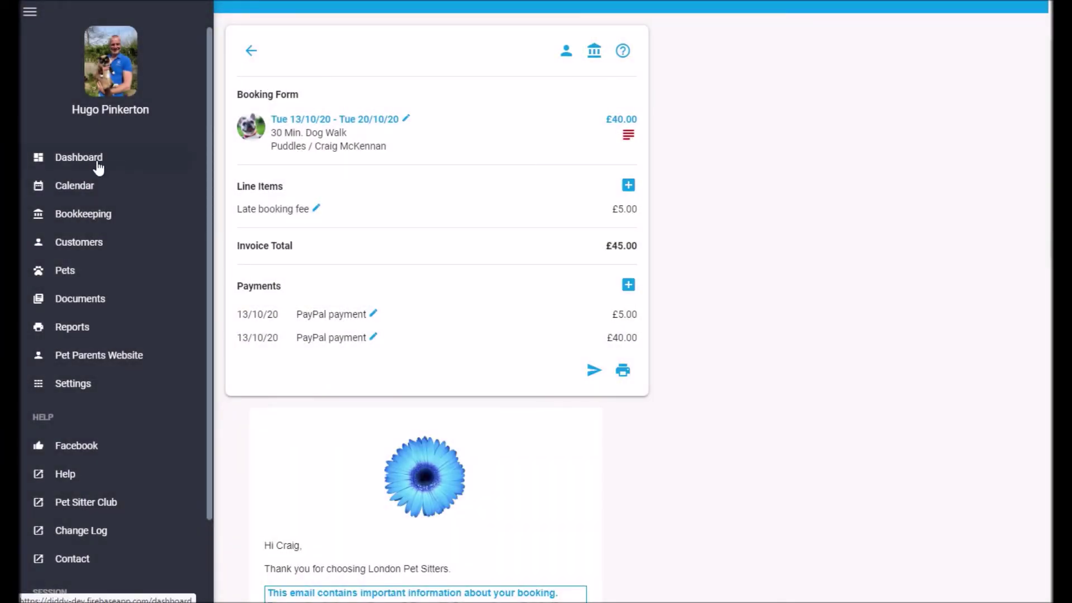
left_click(100, 366)
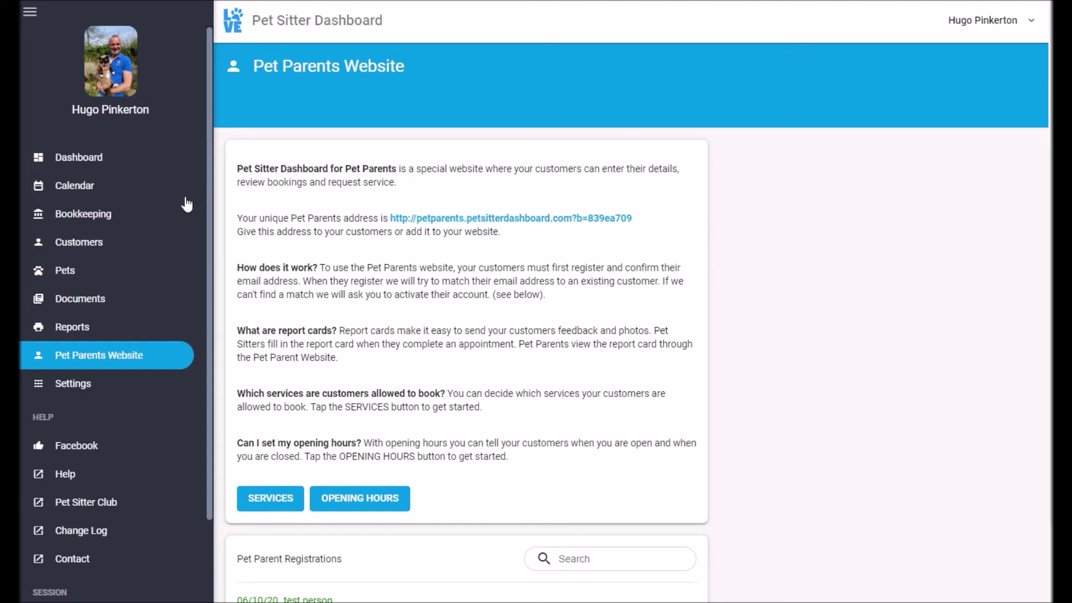
Return to the dashboard overview showing the Lunchtime walk and 3 unpaid invoices.
left_click(77, 167)
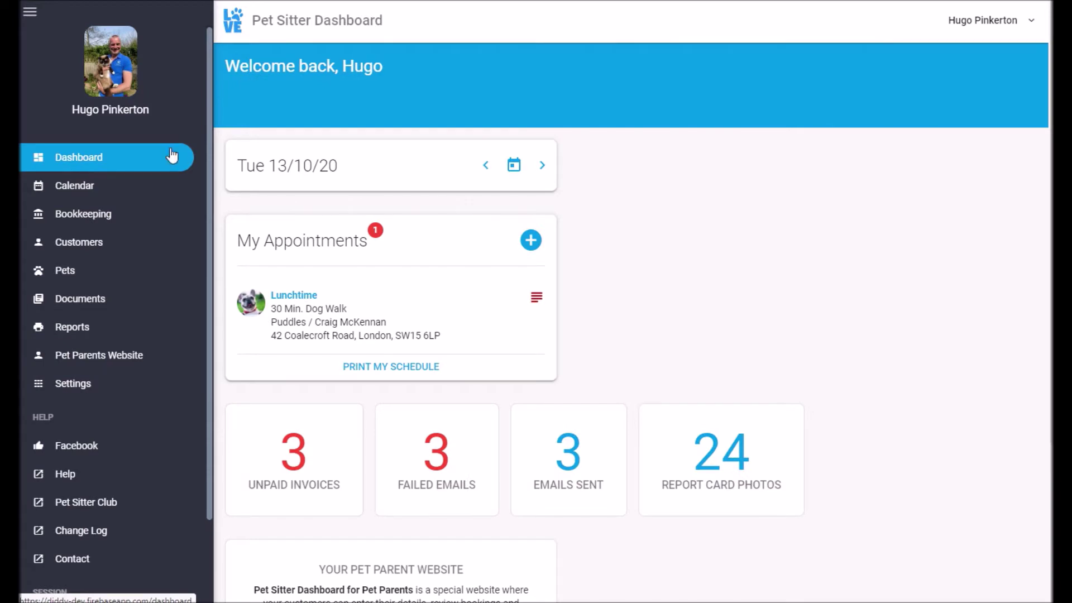
Mark Puddles' Lunchtime walk completed, ticking Pee/poo, Wet food and Dry food on its report card.
left_click(321, 323)
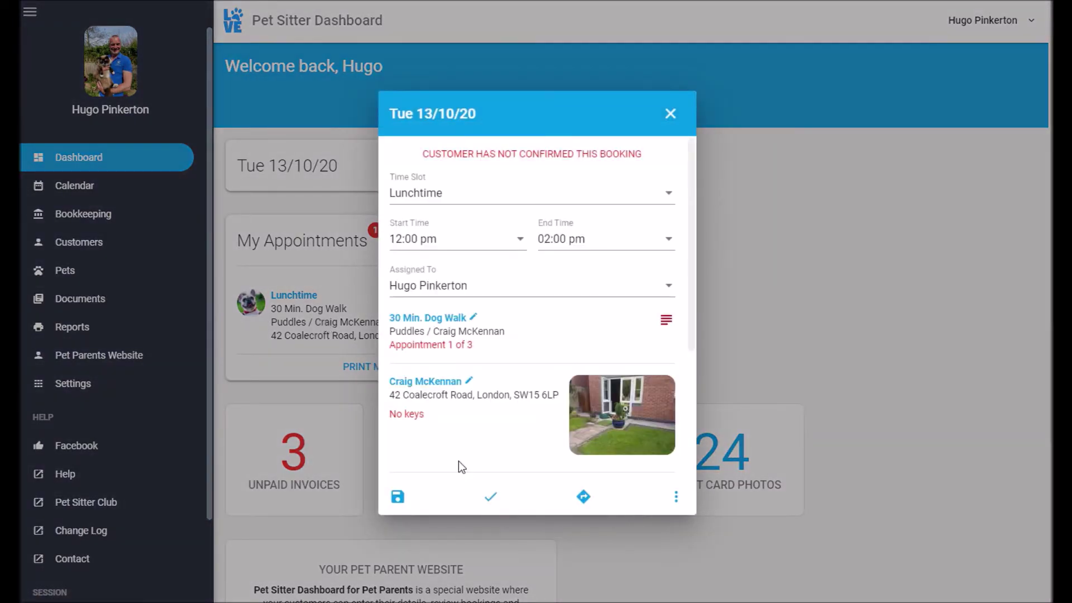
left_click(496, 501)
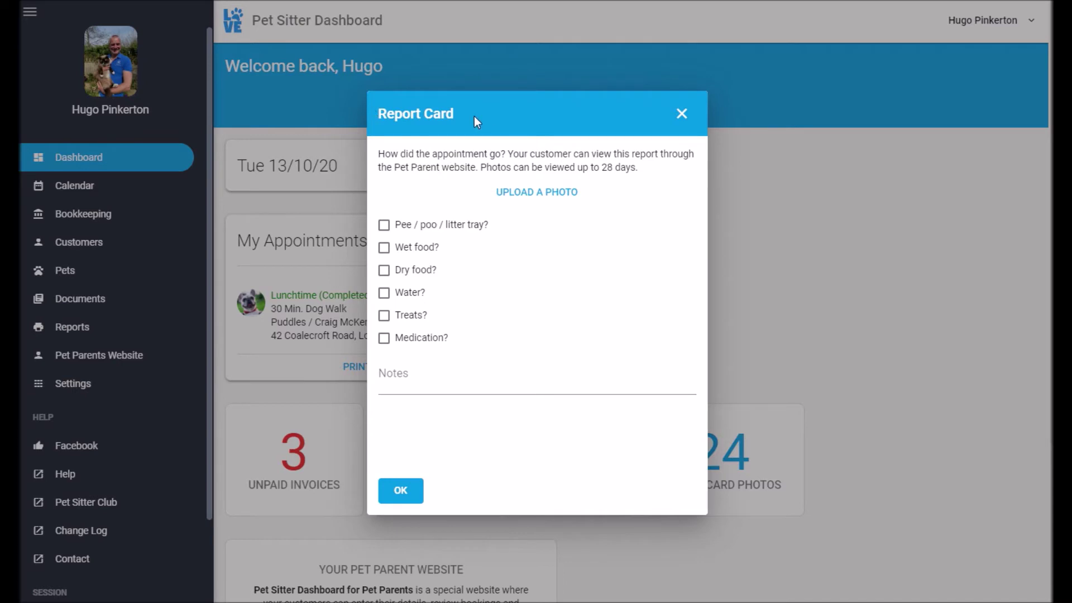
left_click(406, 226)
left_click(413, 247)
left_click(413, 270)
Add the note 'Puddles was very well behaved today' and save the report card.
left_click(431, 385)
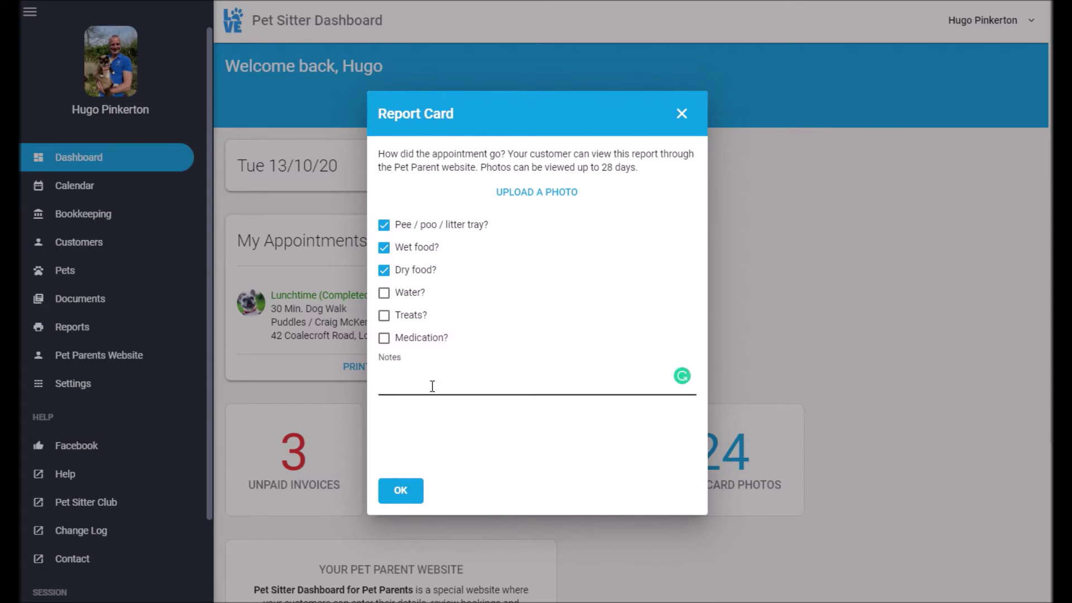
type("Puddles was very well ha")
key("BackSpace")
key("BackSpace")
type("ba")
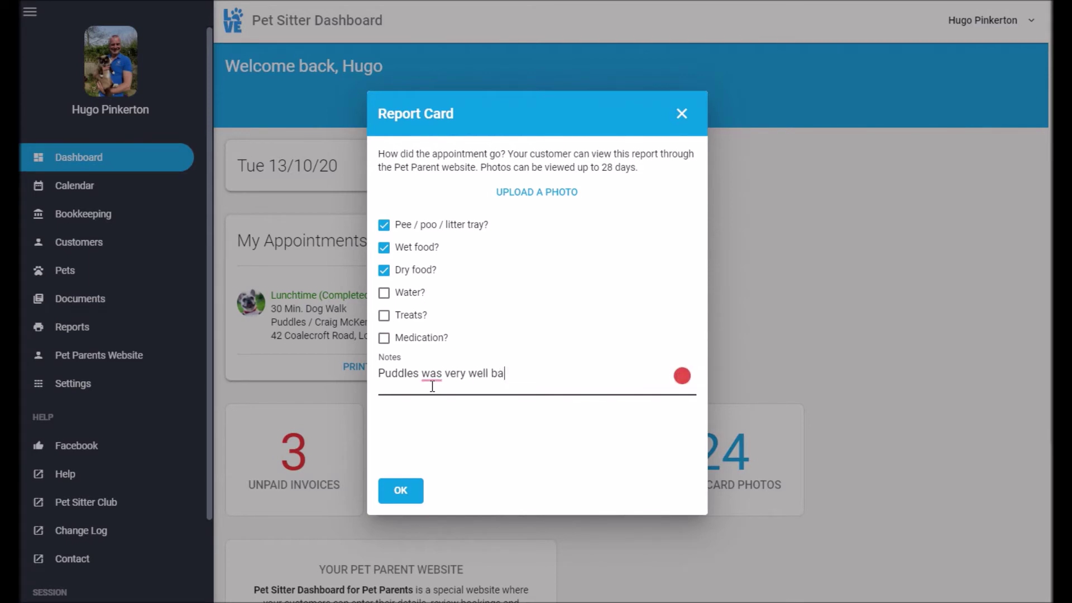
type("la")
key("BackSpace")
key("BackSpace")
key("BackSpace")
type("ehaved today")
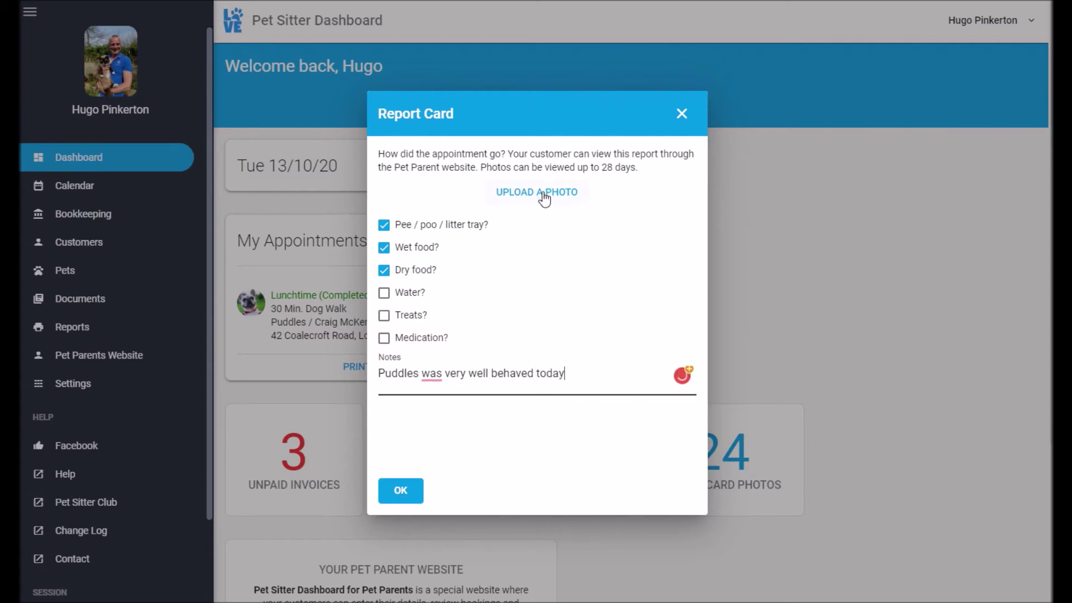
left_click(400, 497)
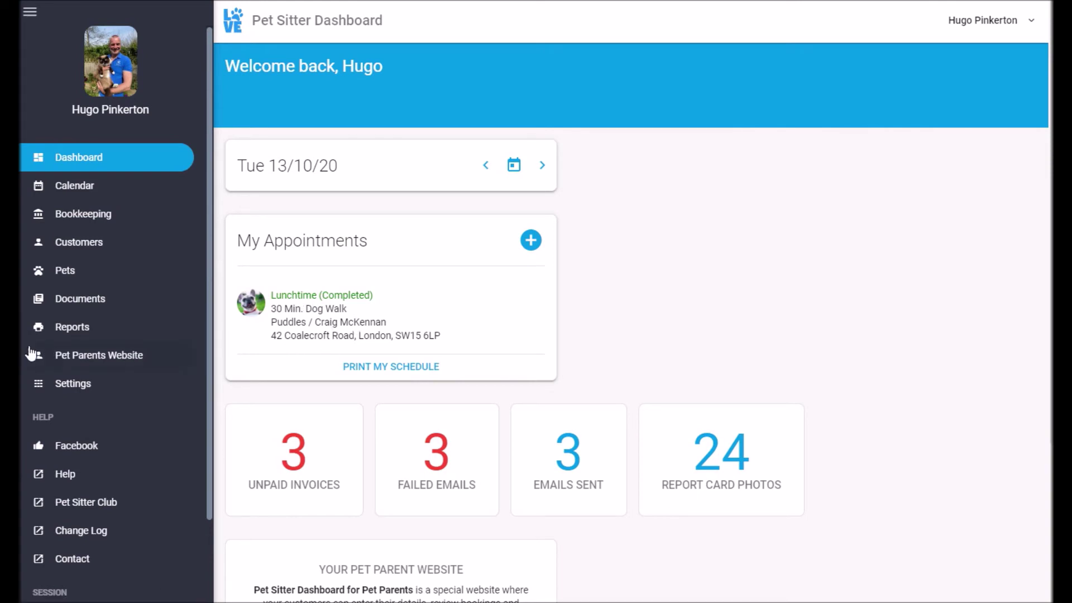
Show the Pet Parents Website page scrolled to its four pet parent registrations.
left_click(85, 356)
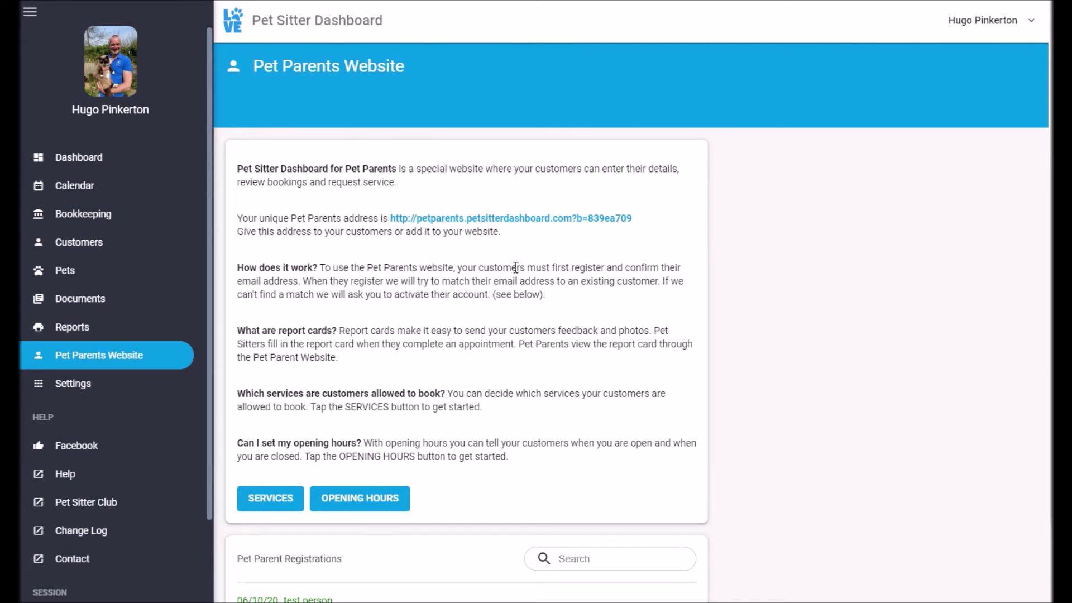
scroll(497, 261, "down", 2)
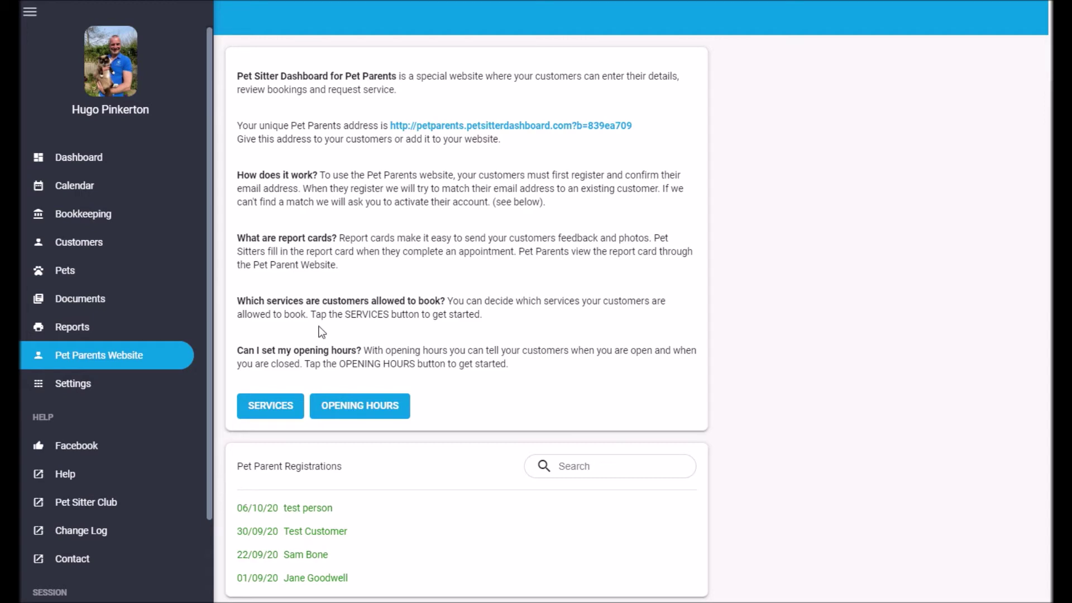
left_click(274, 410)
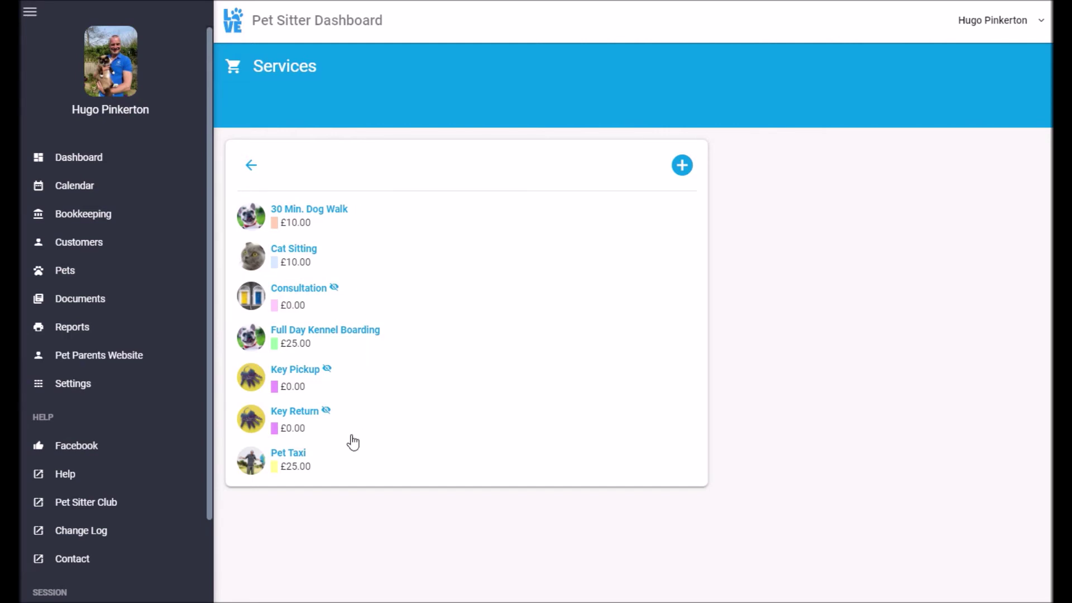
mouse_move(335, 289)
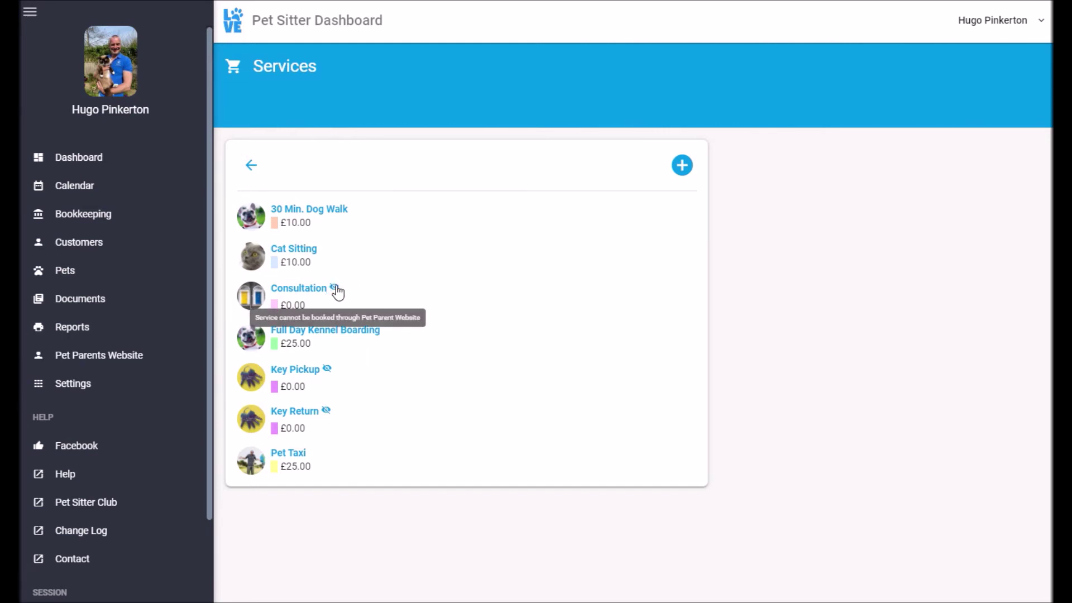
mouse_move(328, 414)
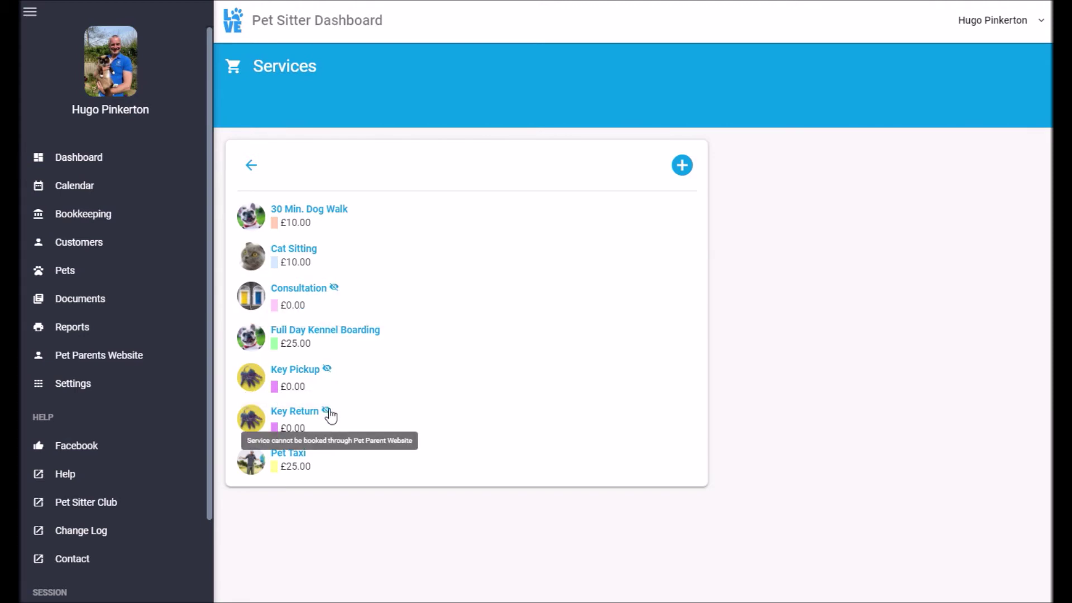
left_click(332, 289)
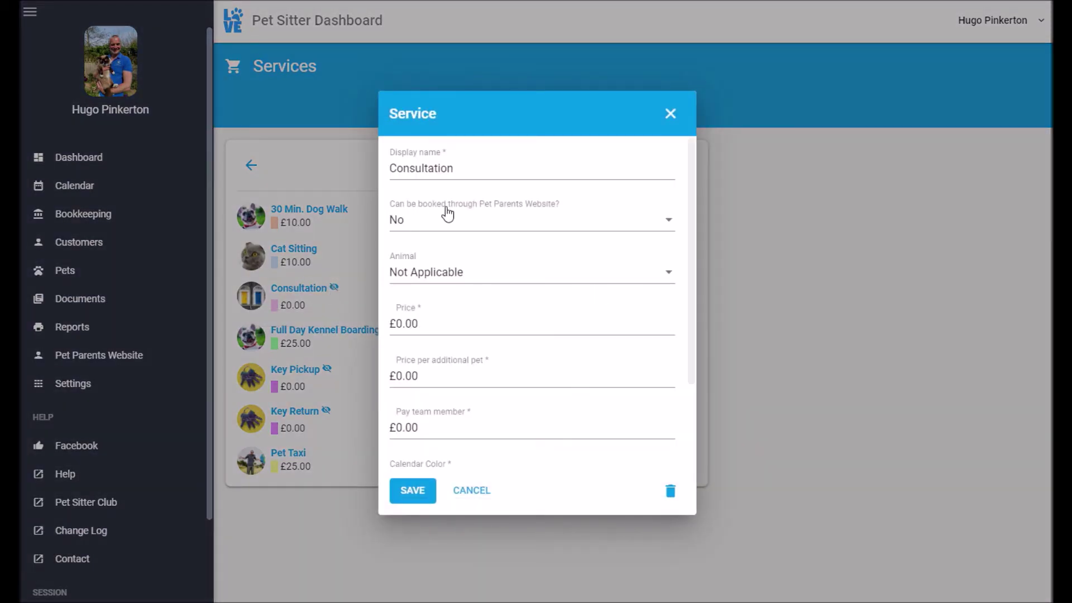
left_click(518, 232)
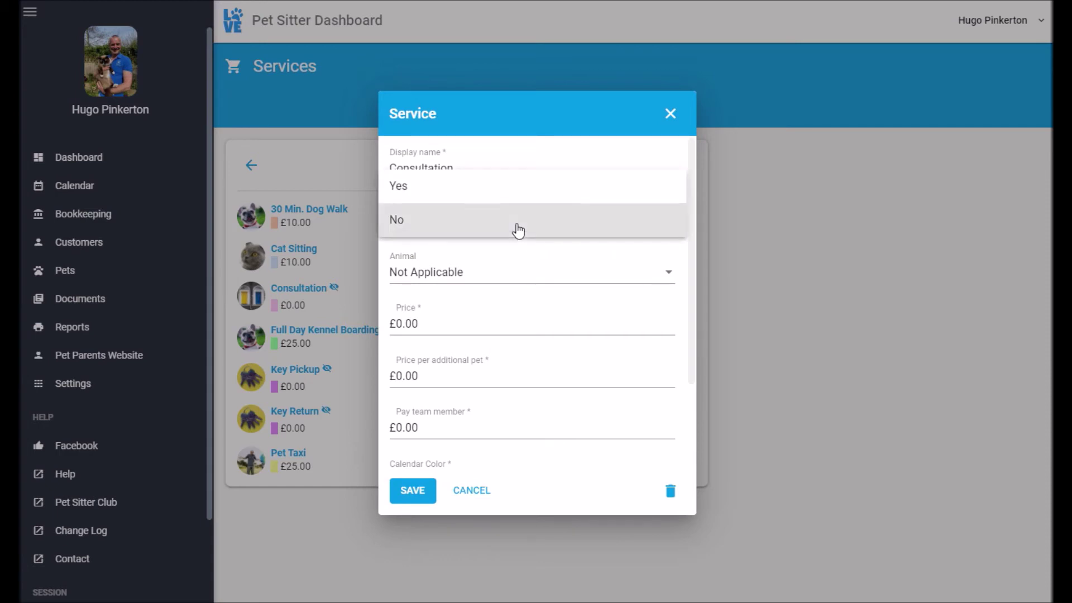
left_click(518, 232)
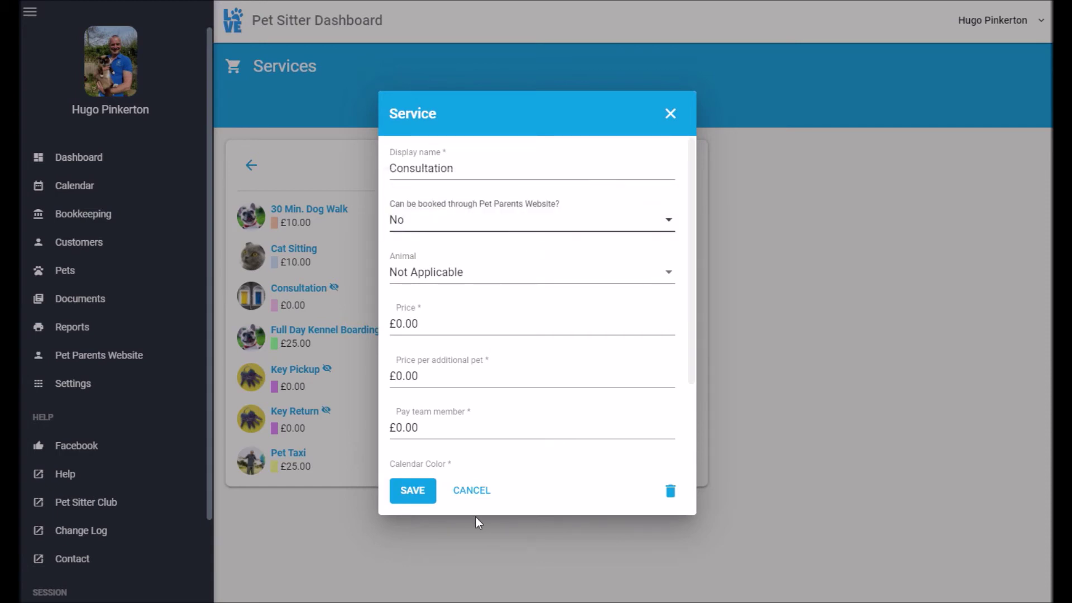
left_click(472, 492)
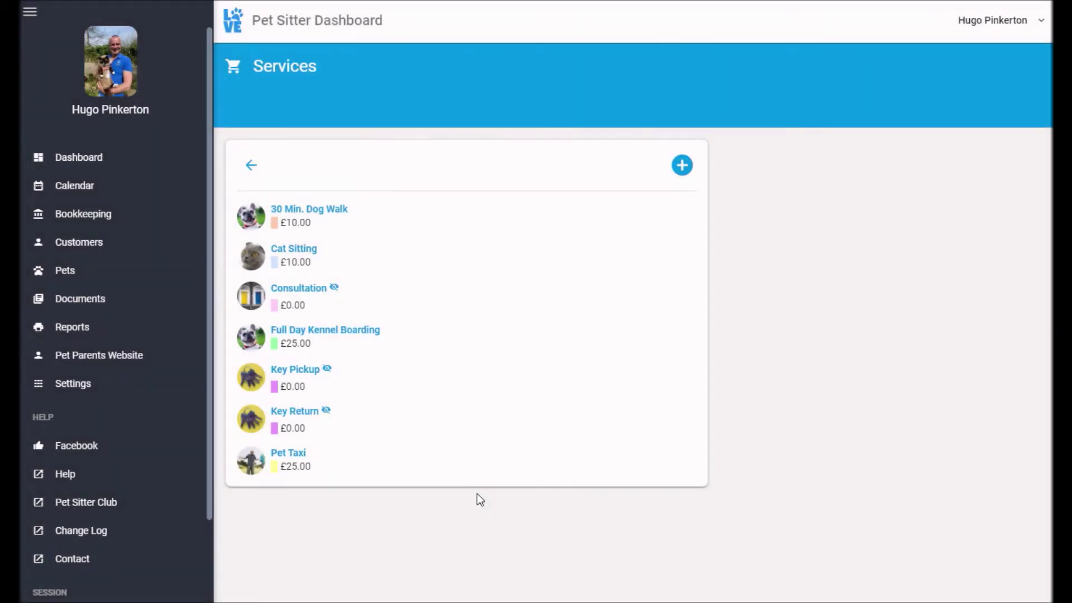
left_click(252, 165)
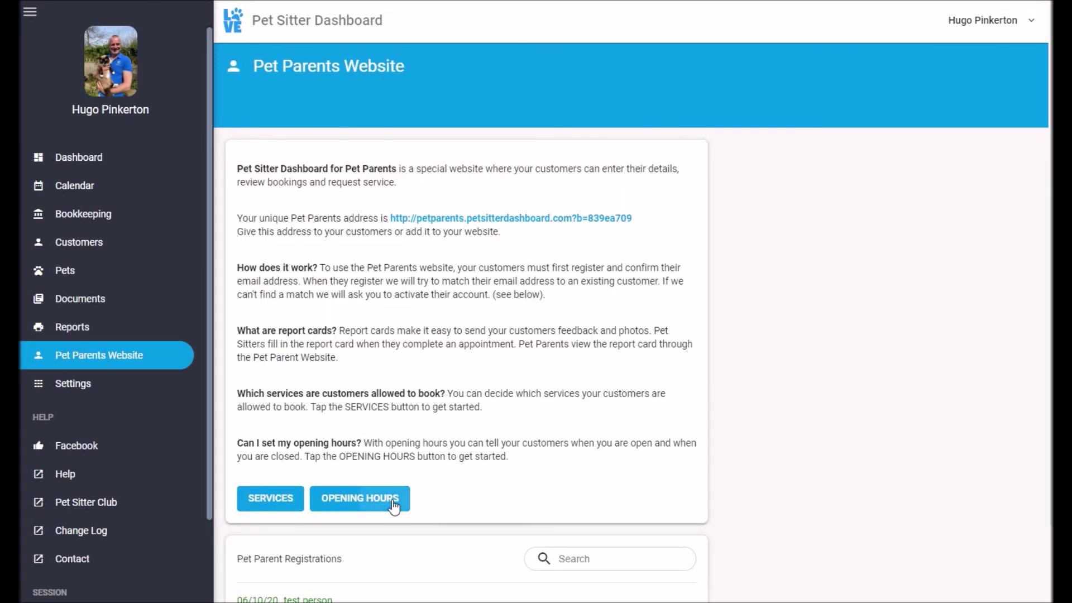
left_click(362, 503)
scroll(540, 287, "down", 1)
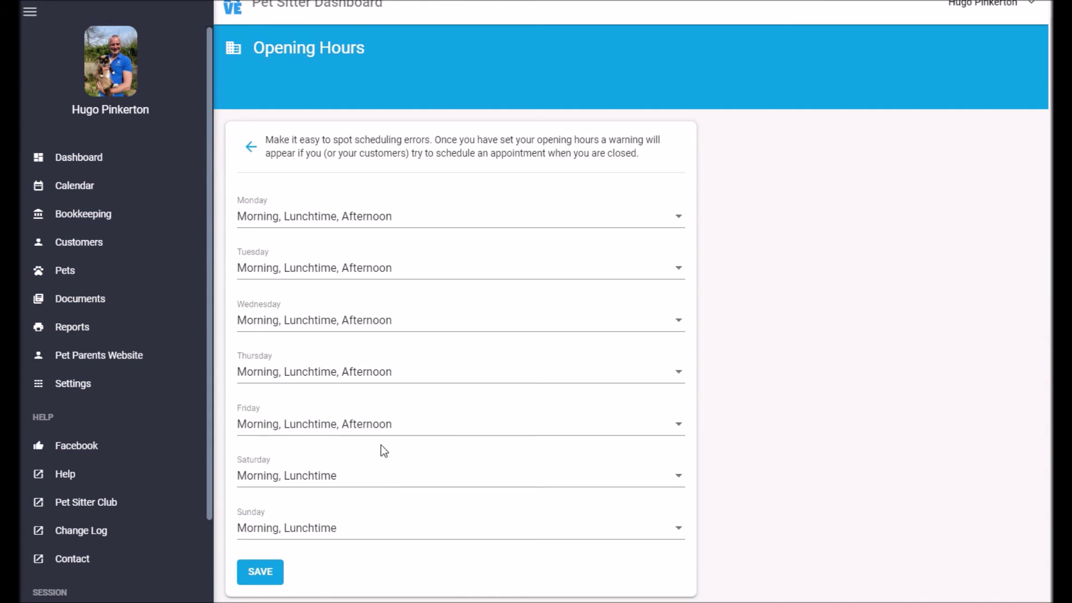
left_click(39, 360)
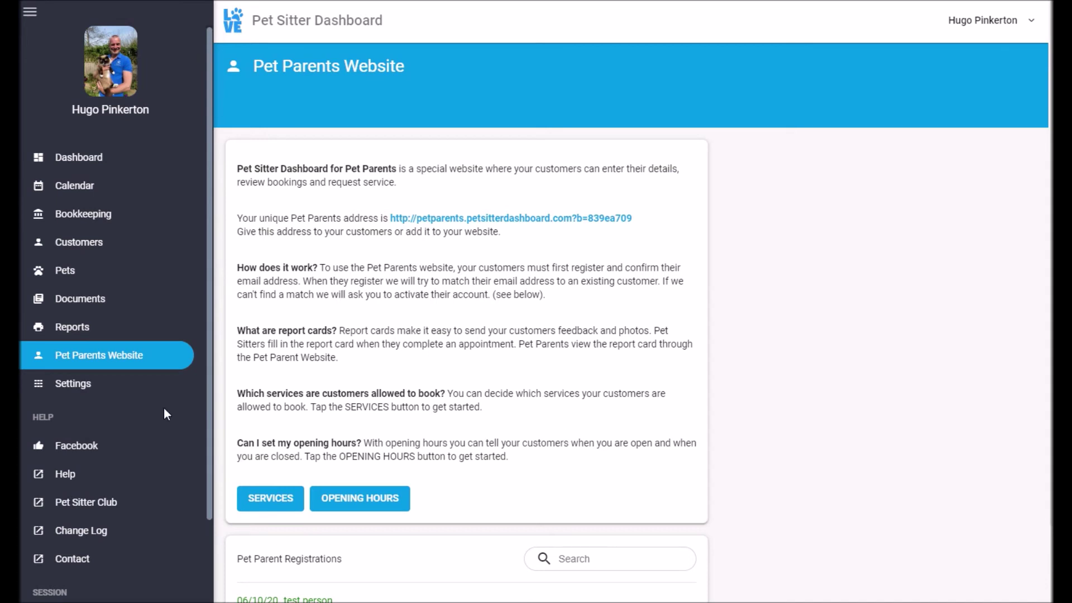
left_click(77, 387)
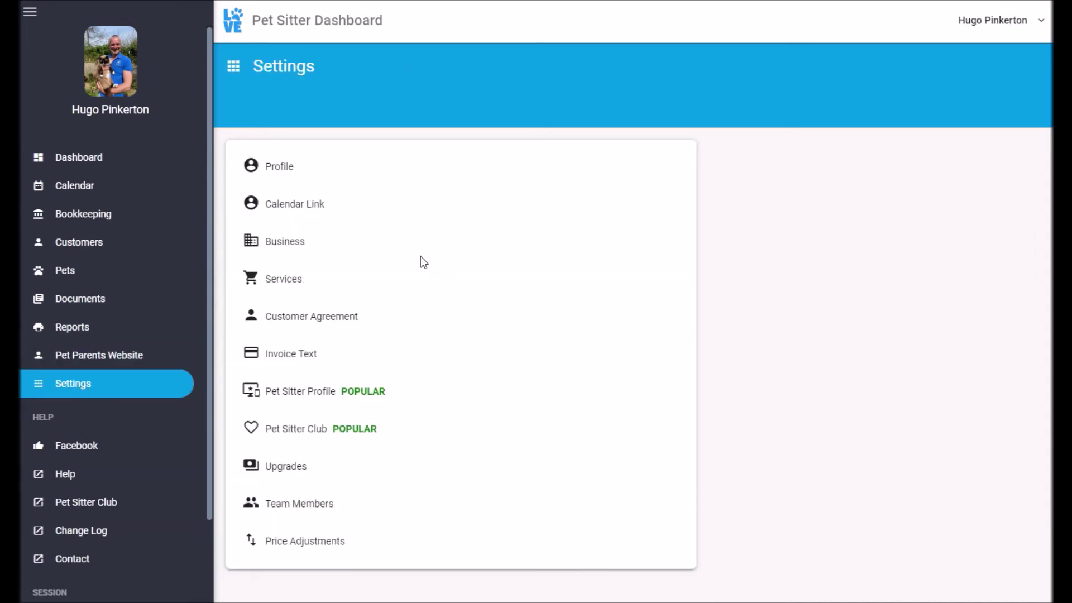
left_click(281, 170)
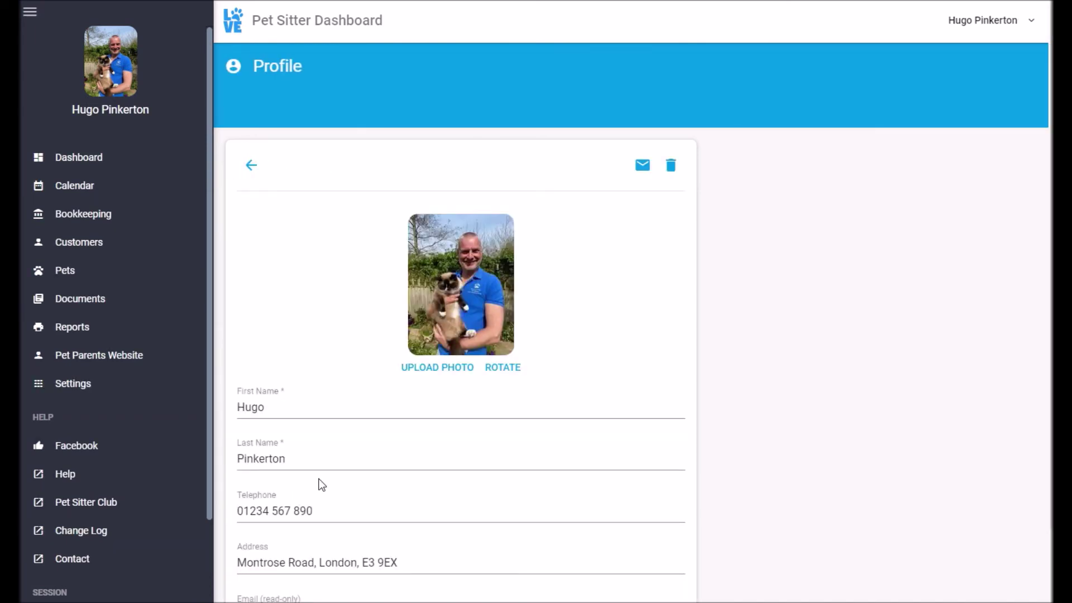
left_click(250, 166)
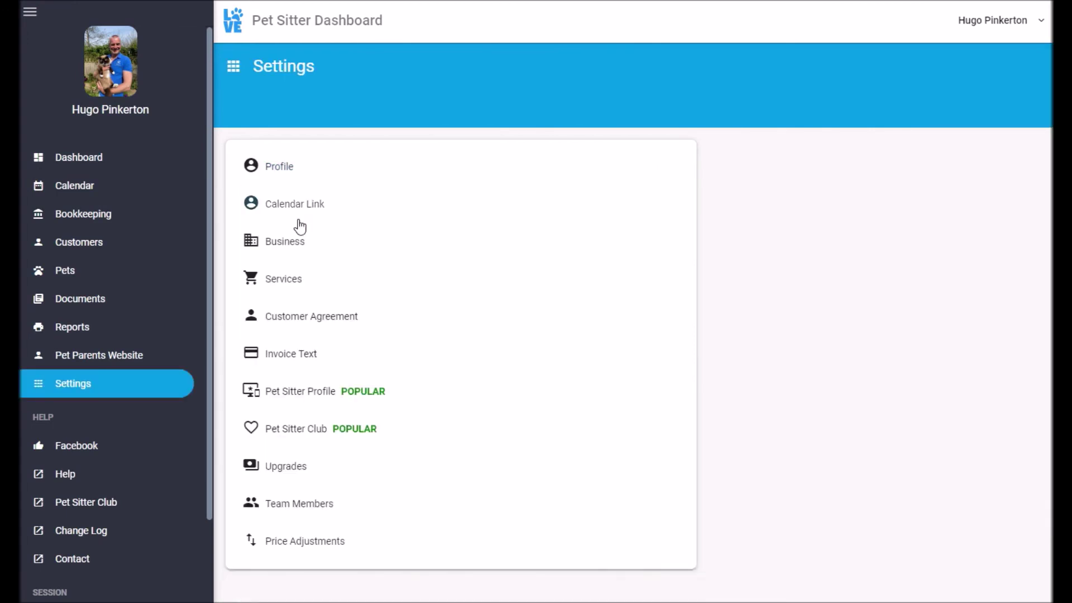
left_click(313, 204)
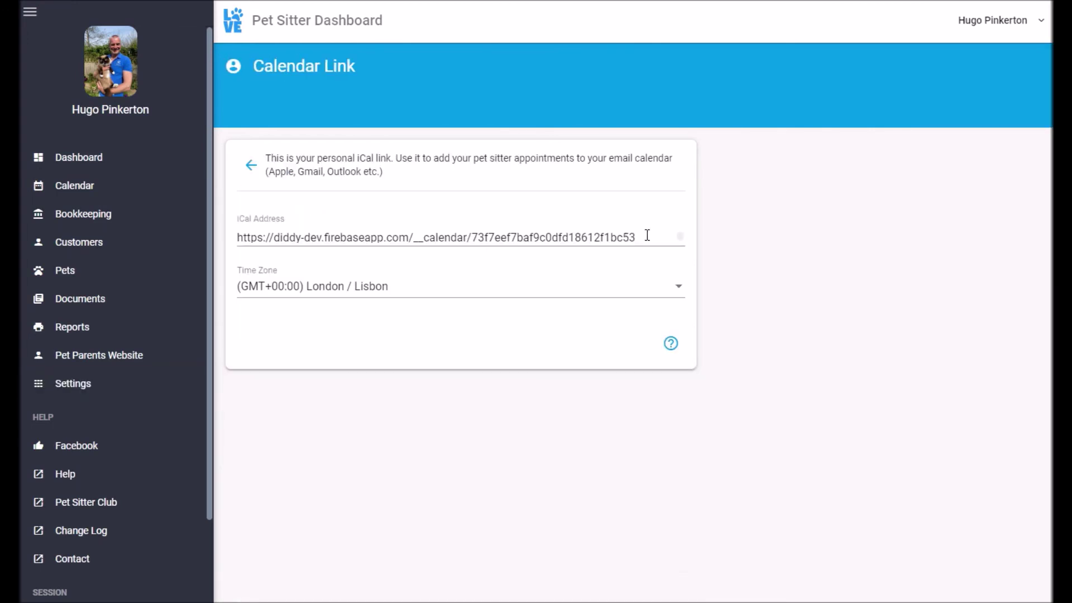
left_click_drag(648, 236, 239, 233)
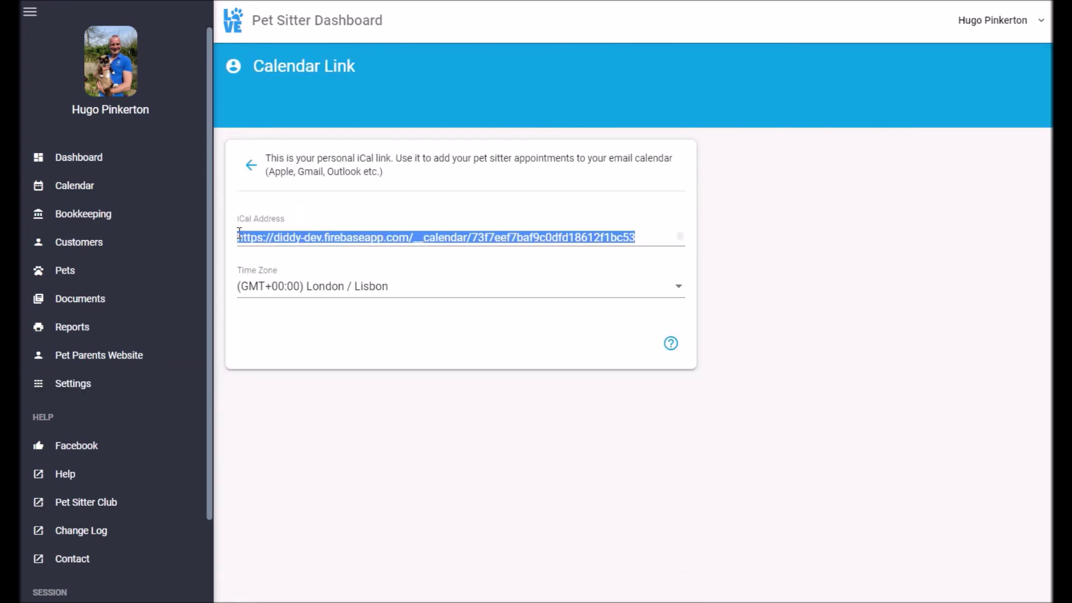
left_click(250, 165)
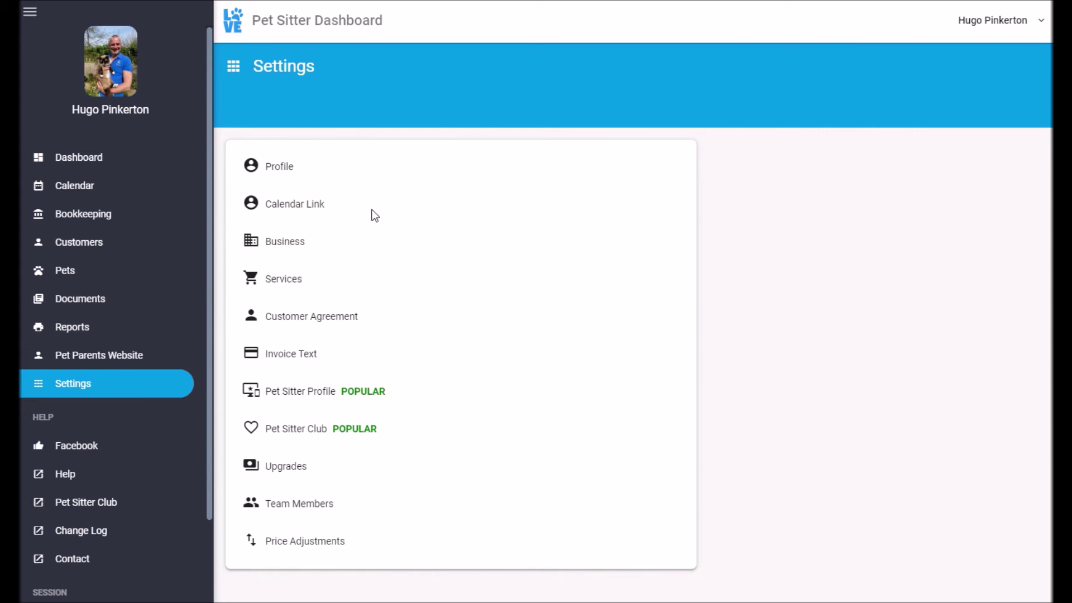
left_click(291, 241)
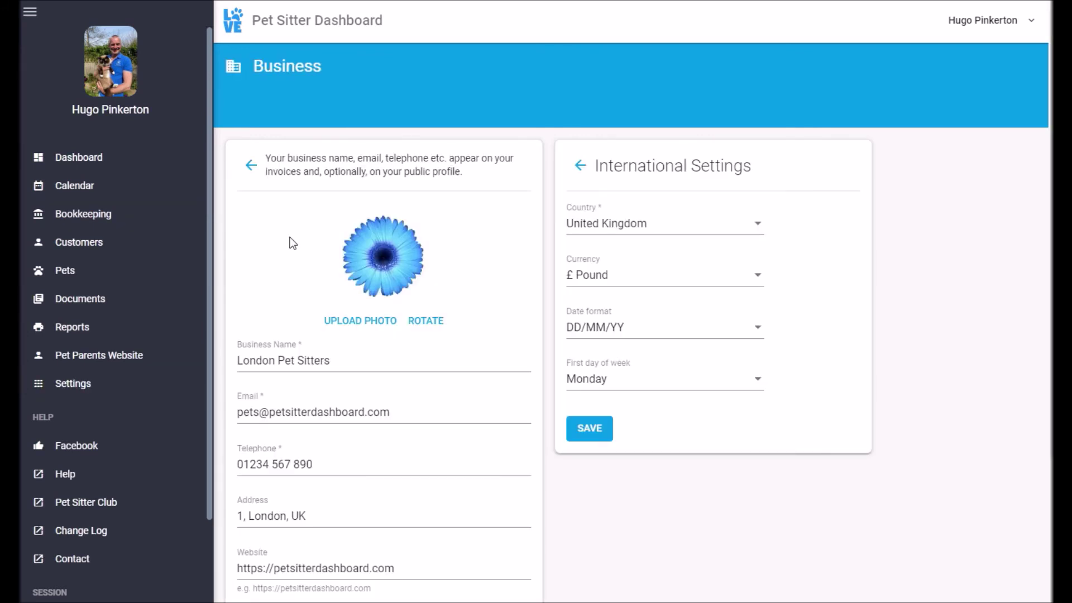
scroll(342, 328, "down", 3)
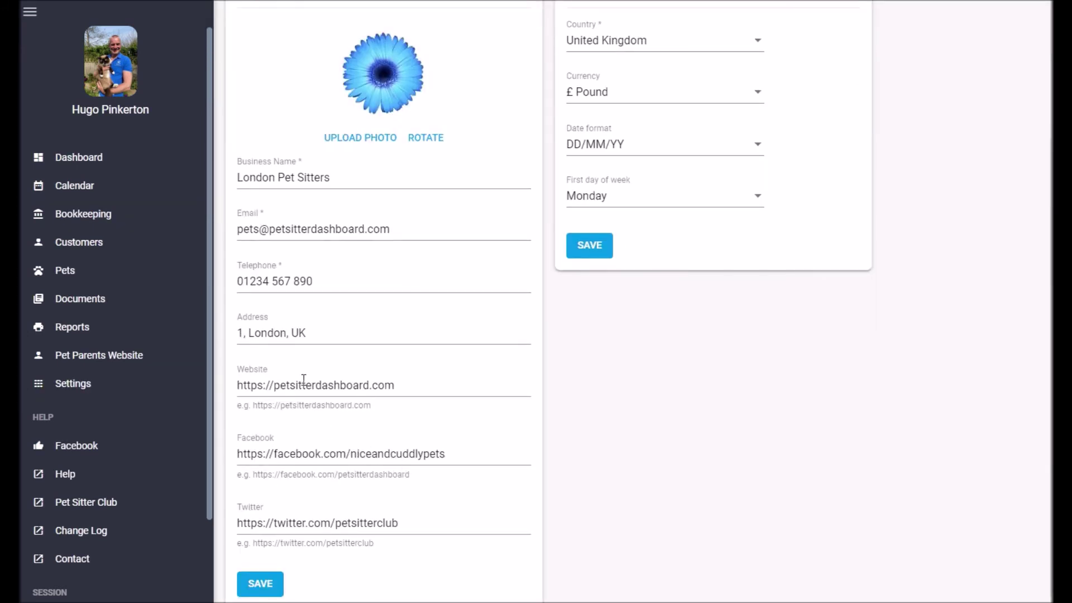
scroll(326, 154, "up", 3)
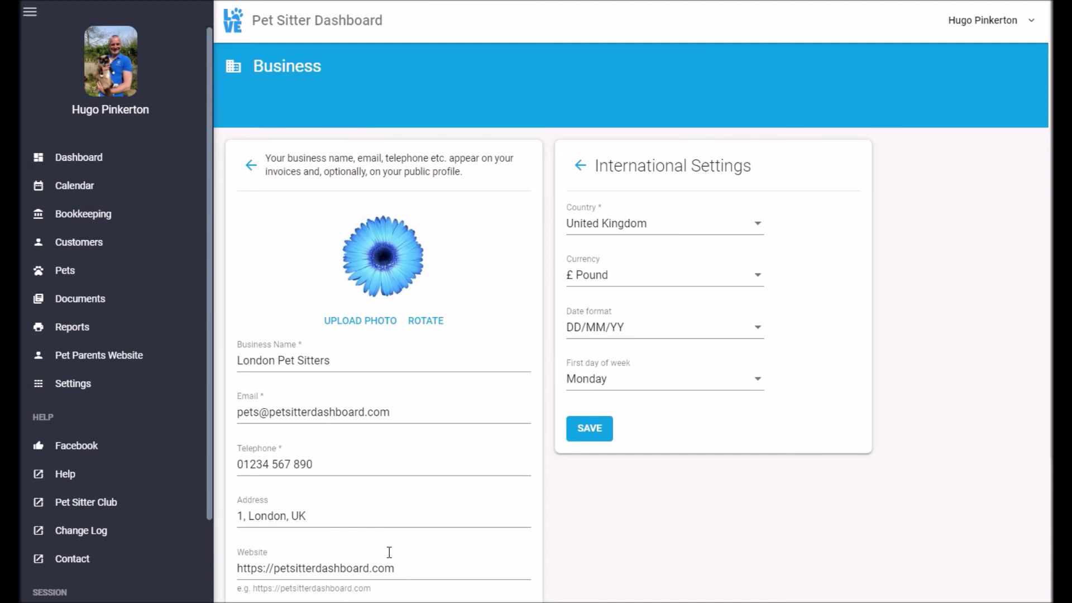
left_click(251, 166)
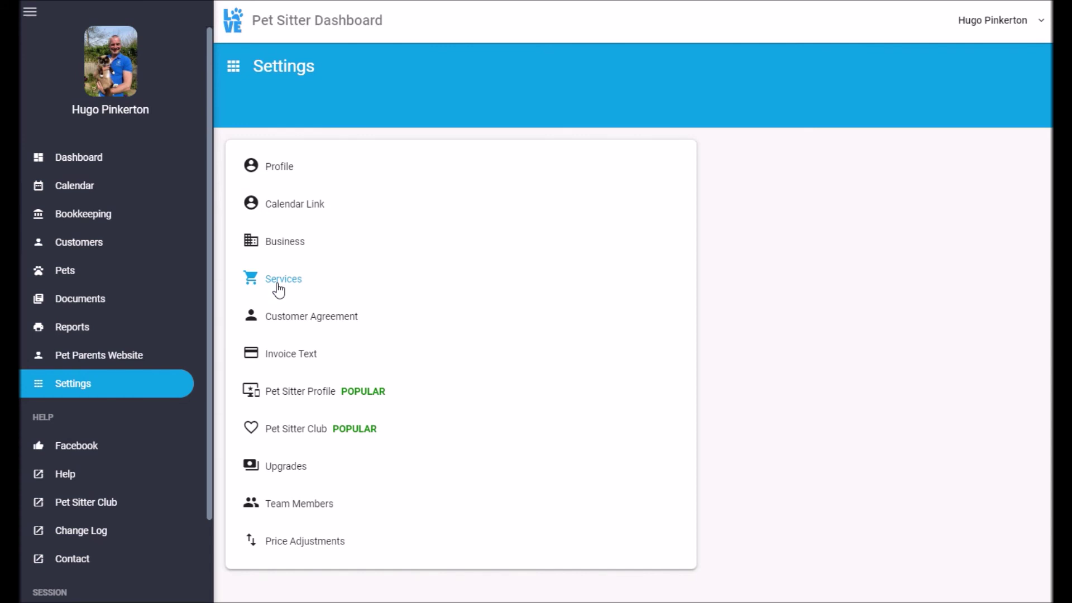
left_click(302, 316)
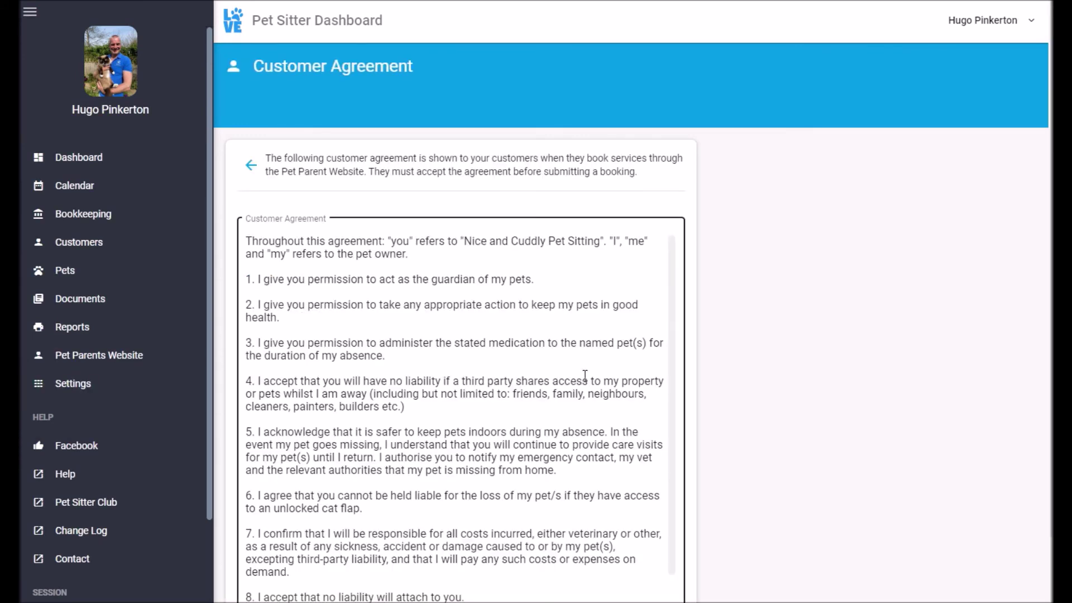
scroll(747, 343, "down", 1)
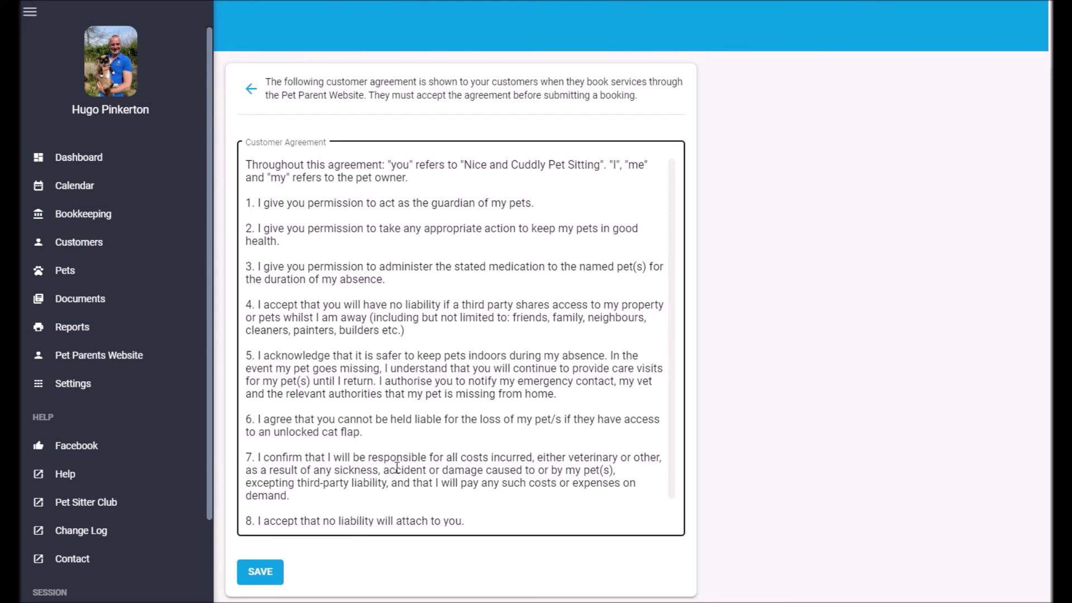
left_click(252, 91)
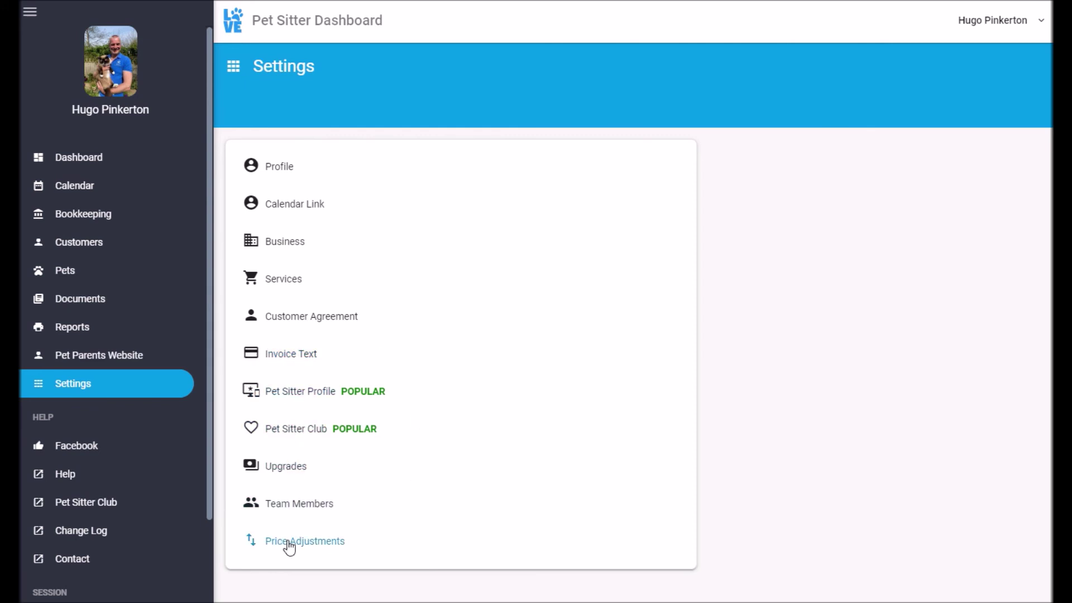
left_click(83, 159)
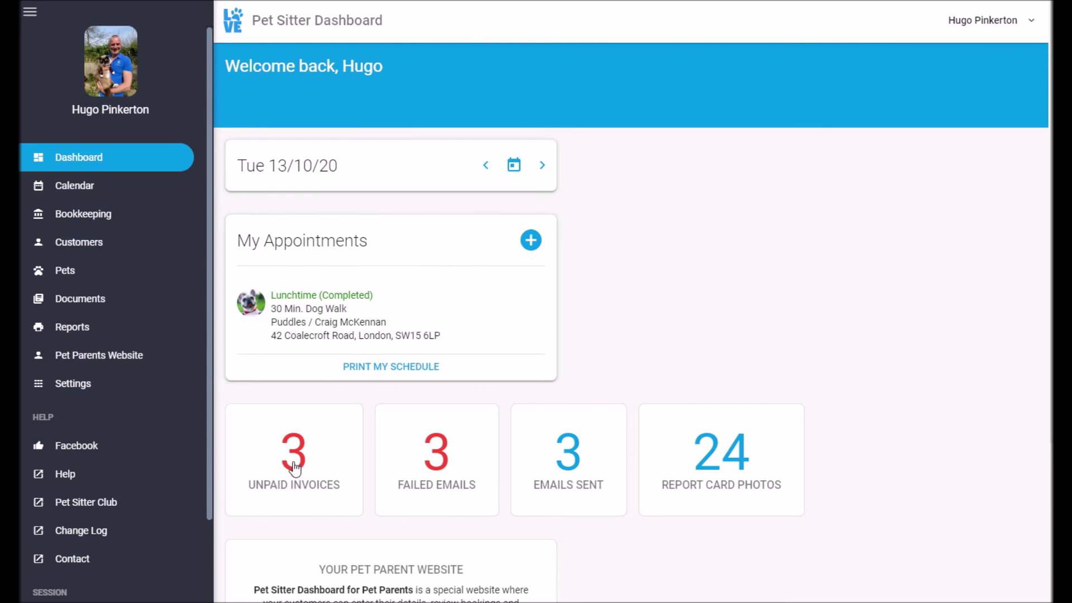
From the Failed Emails log, resend the third bounced email, the 30 Min. Dog Walk one.
left_click(440, 459)
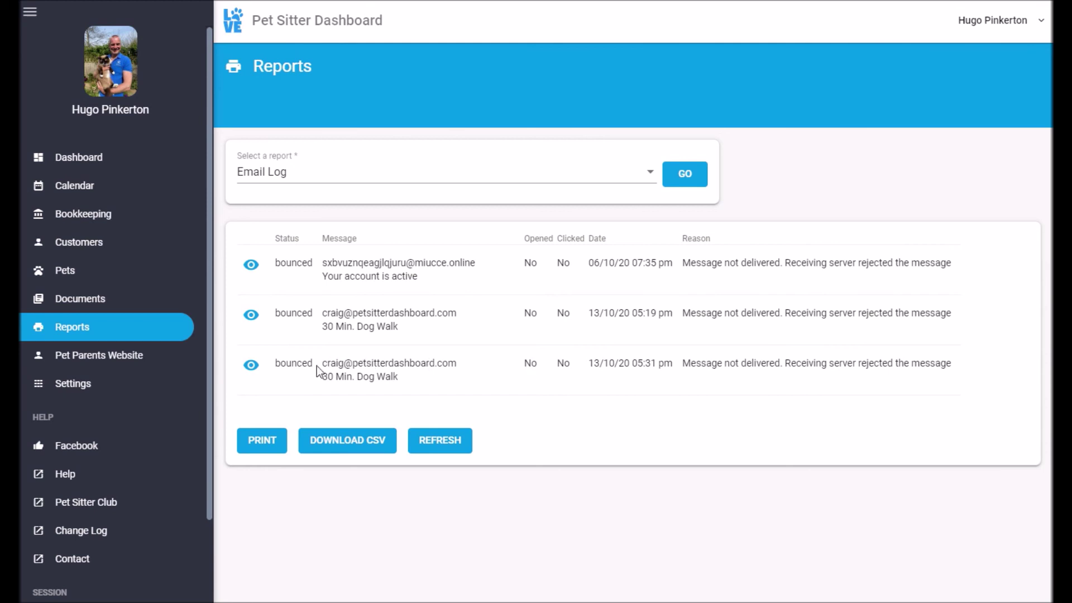
left_click_drag(323, 364, 457, 364)
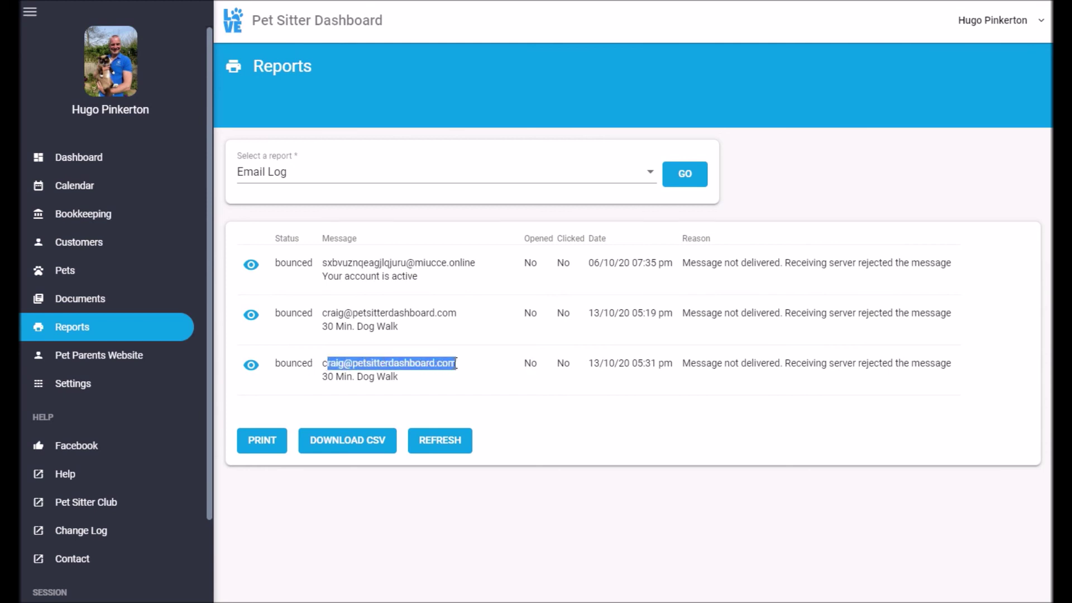
left_click(250, 365)
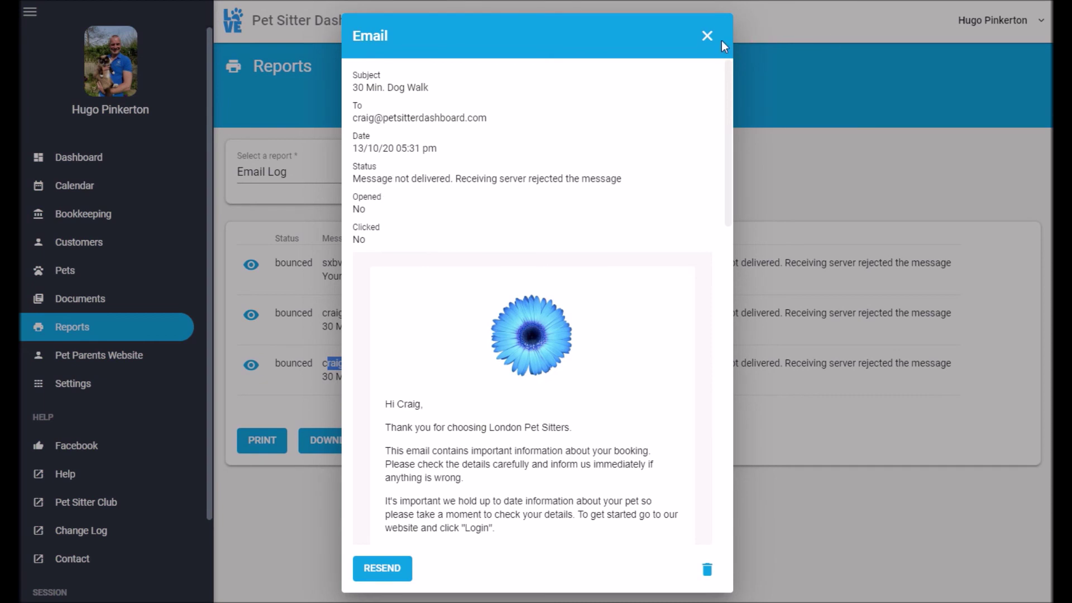
left_click(706, 36)
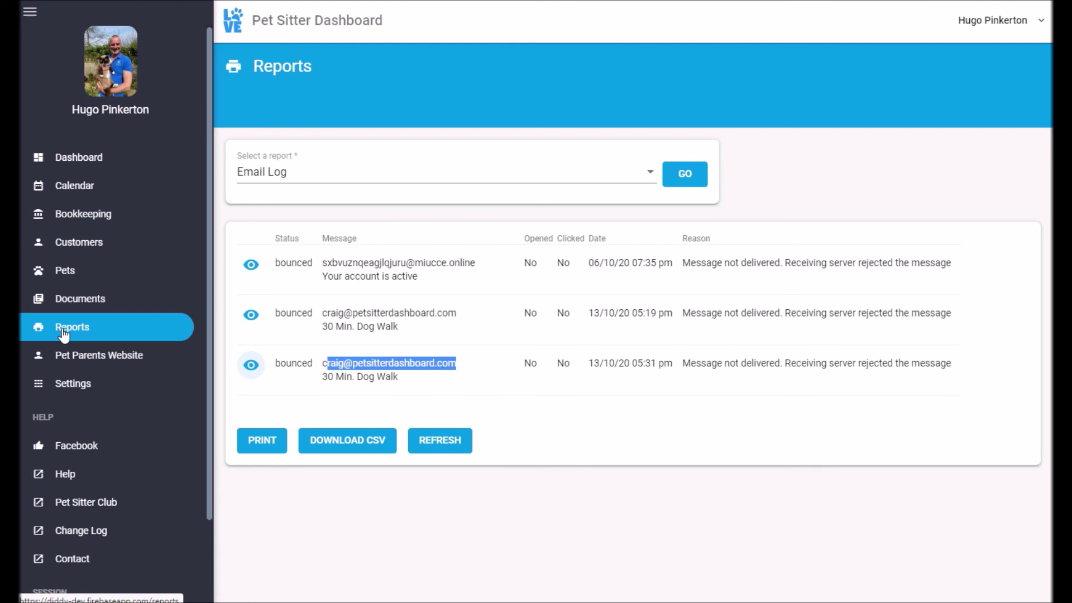
left_click(251, 364)
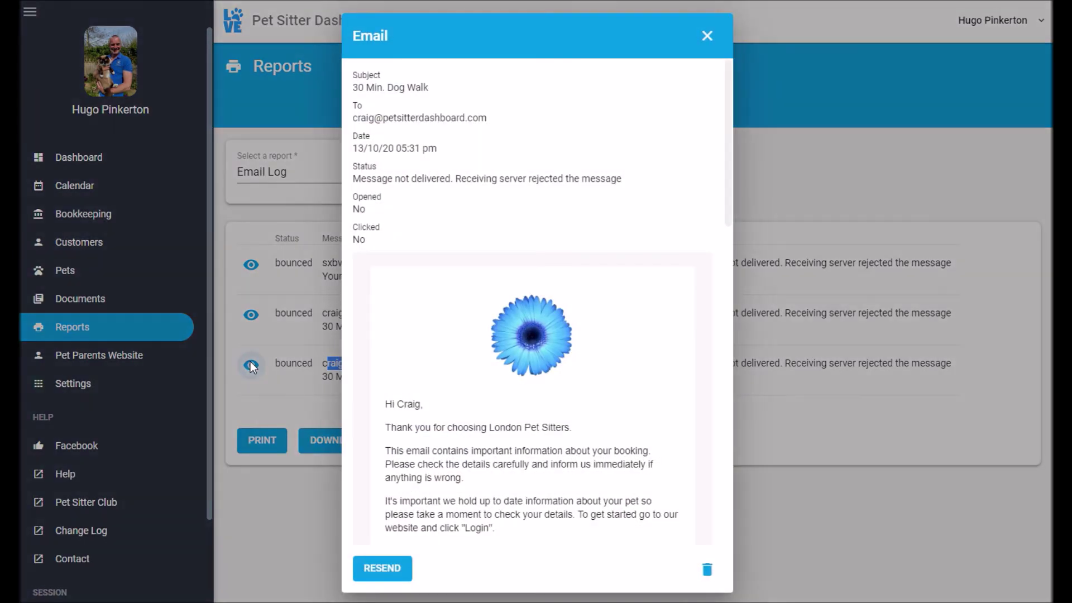
left_click(383, 568)
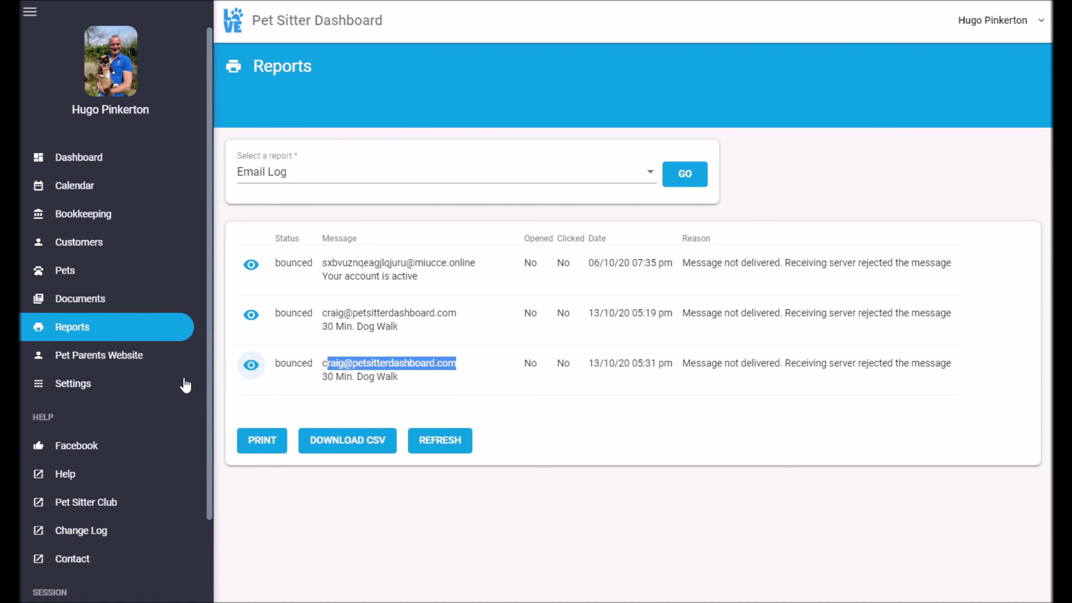
left_click(66, 157)
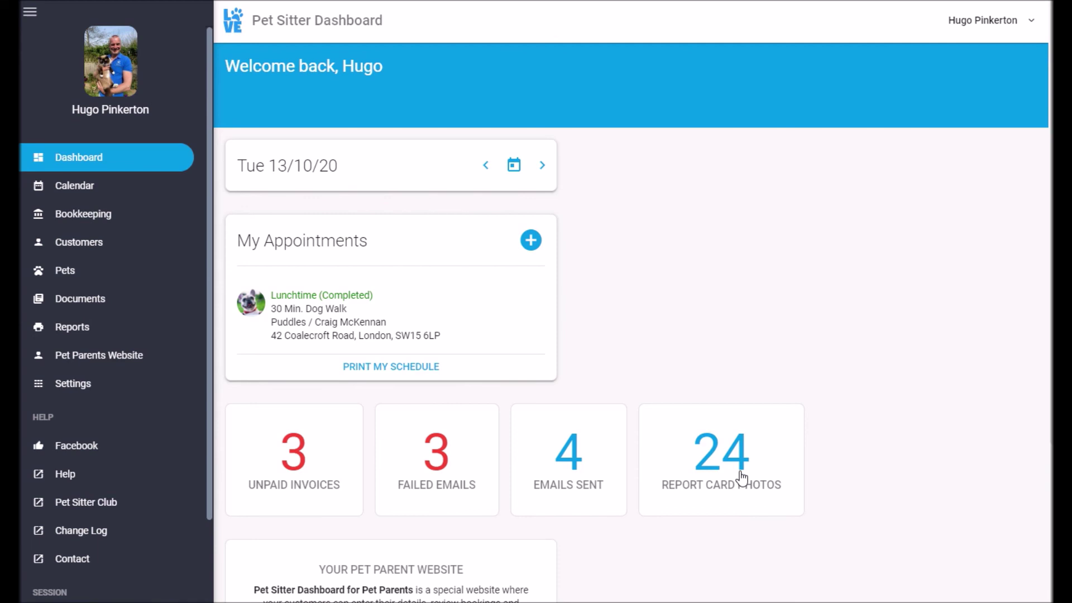
Check the report card of the Lunchtime dog walk appointment.
left_click(304, 315)
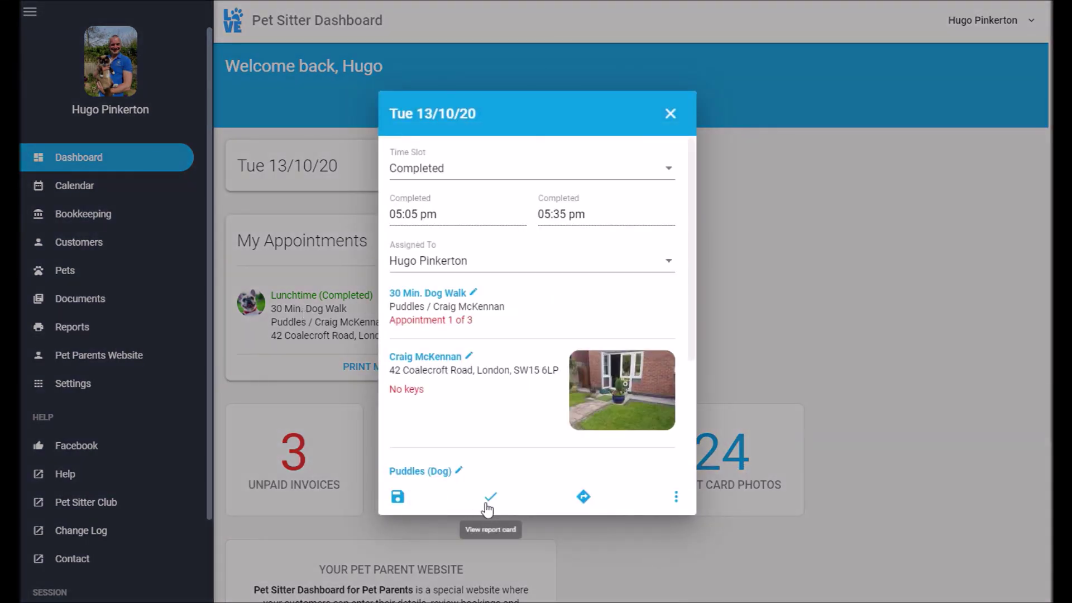
left_click(490, 499)
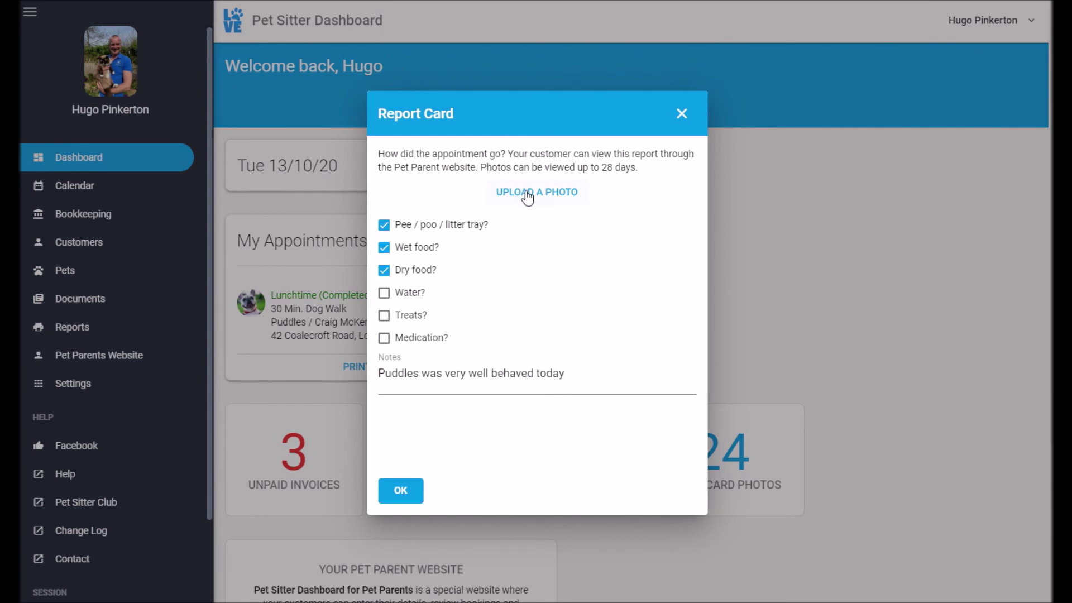
left_click(681, 113)
Browse the Report Card Photos gallery, previewing the orange cat and fish photos.
left_click(713, 456)
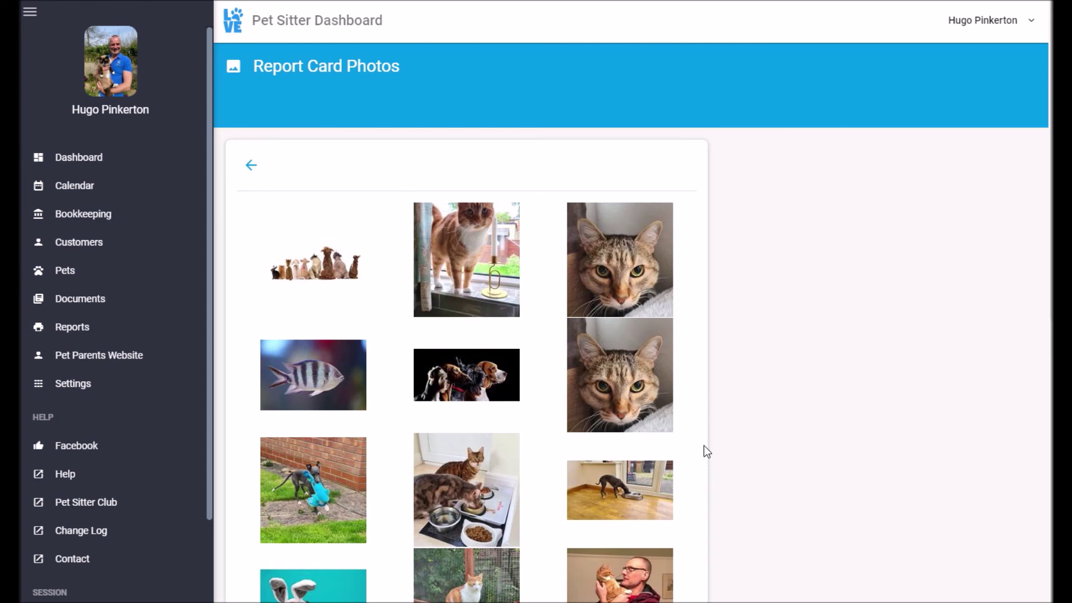
left_click(474, 254)
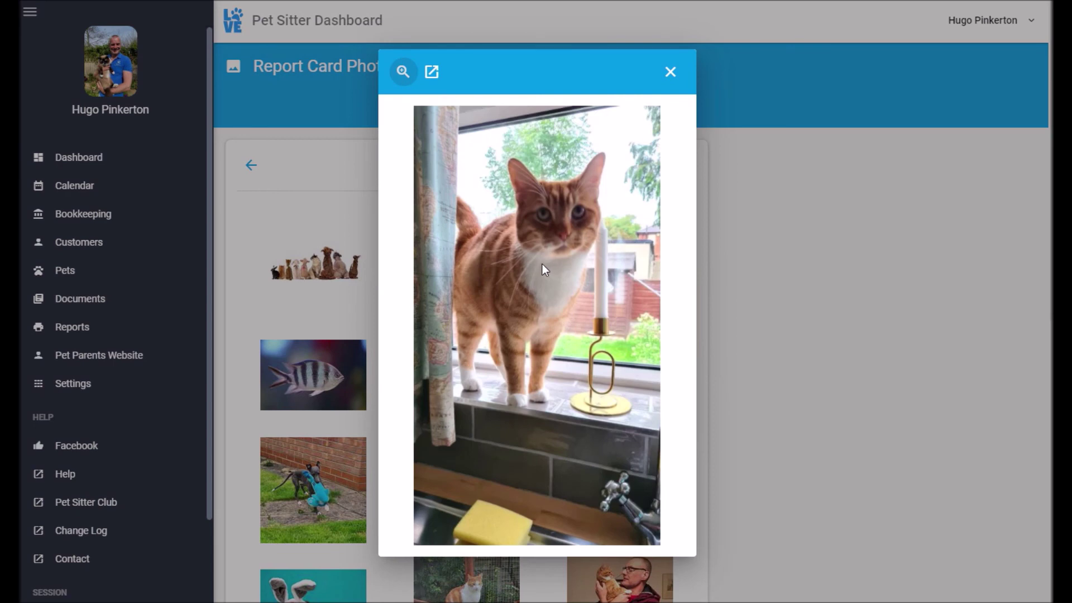
left_click(670, 72)
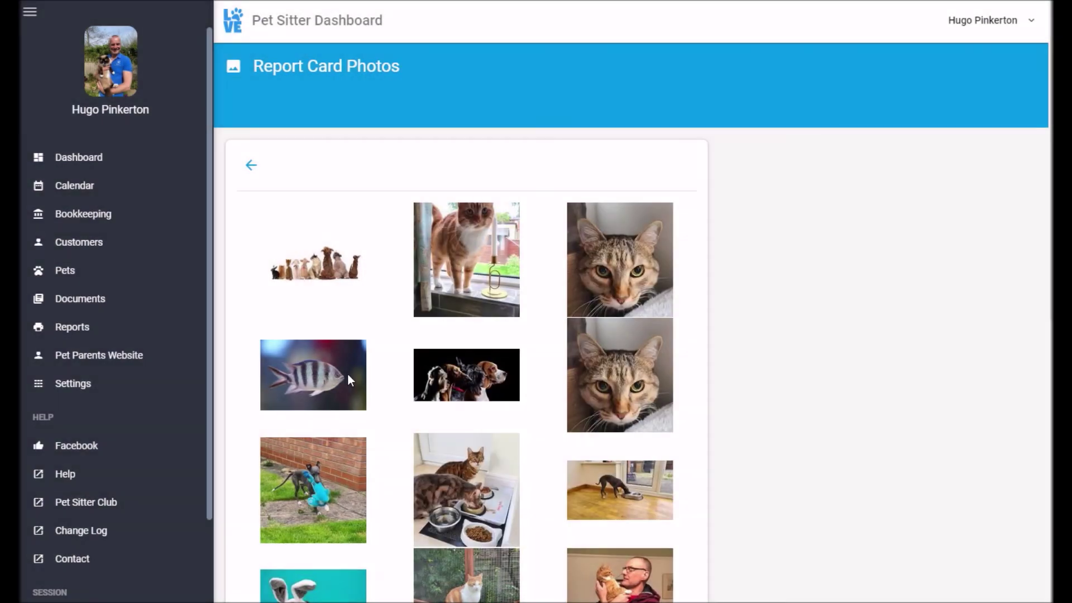
left_click(320, 383)
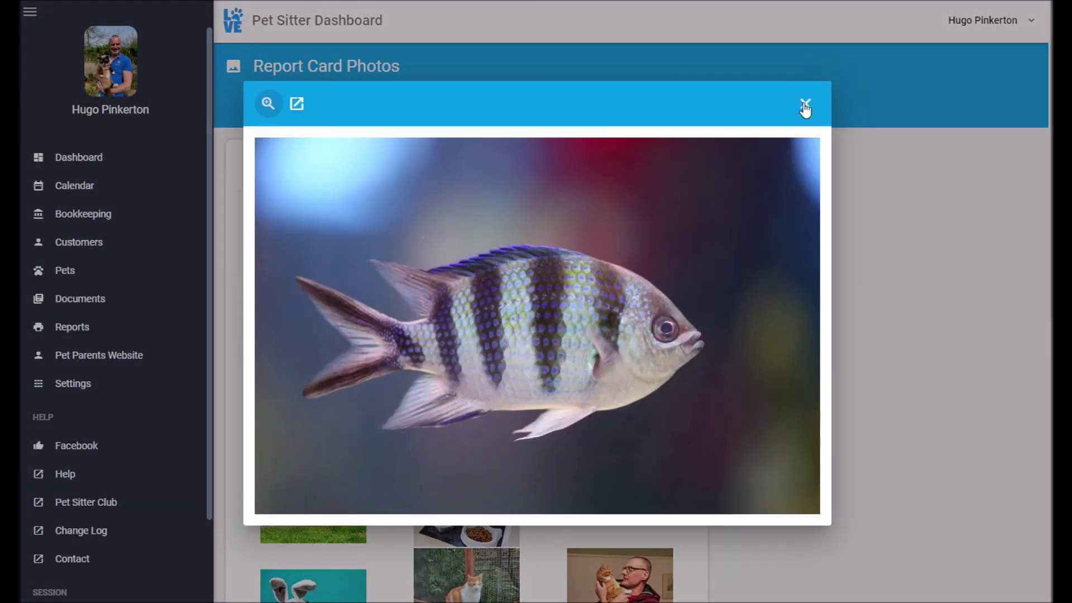
left_click(804, 106)
scroll(711, 467, "down", 6)
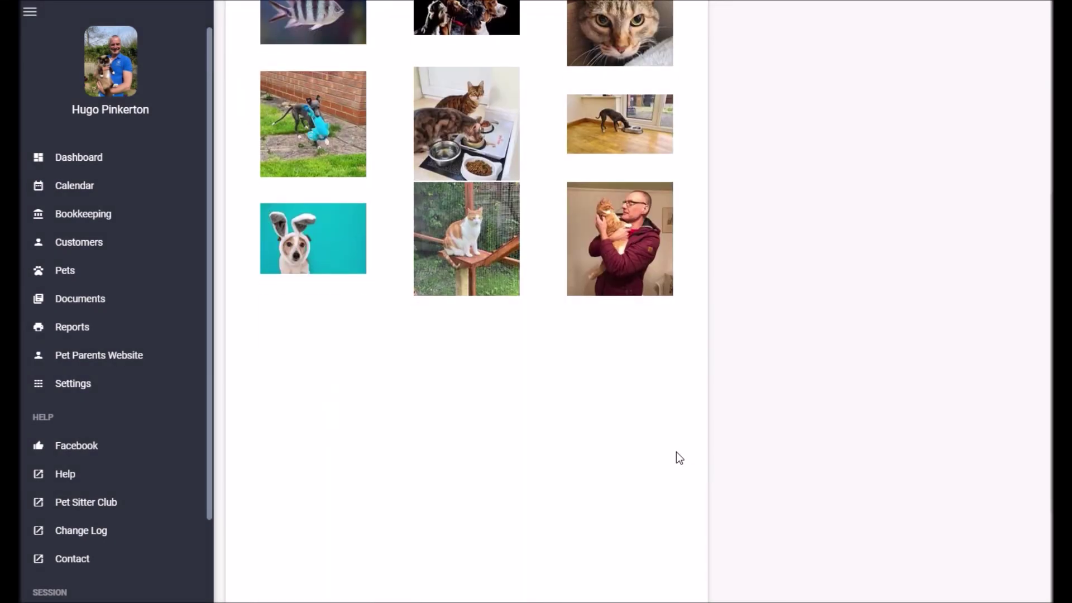
Go back to the dashboard overview with the completed Lunchtime walk and 4 emails sent.
left_click(88, 162)
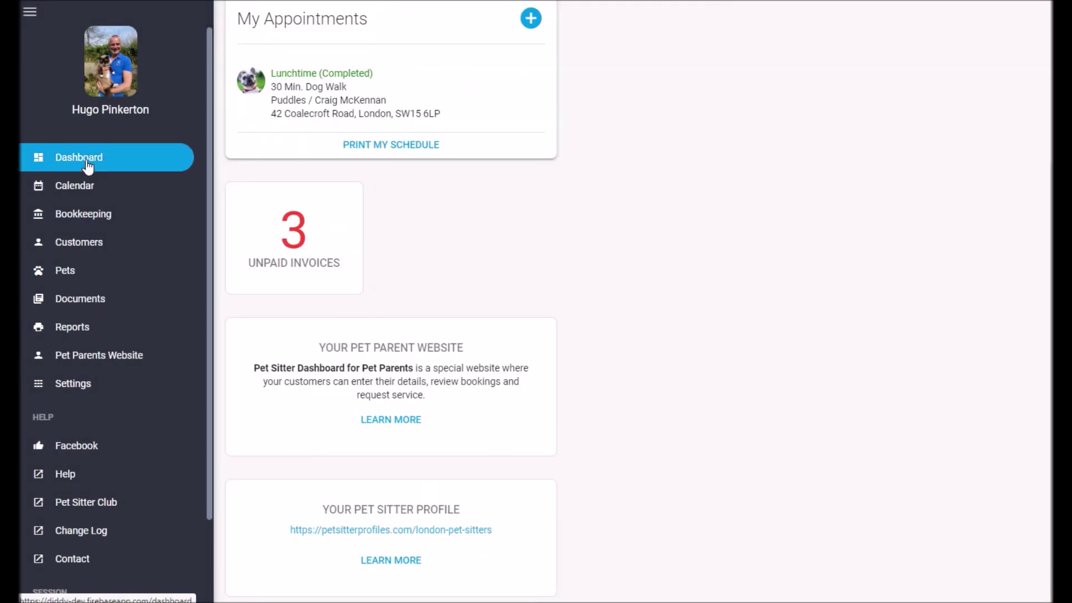